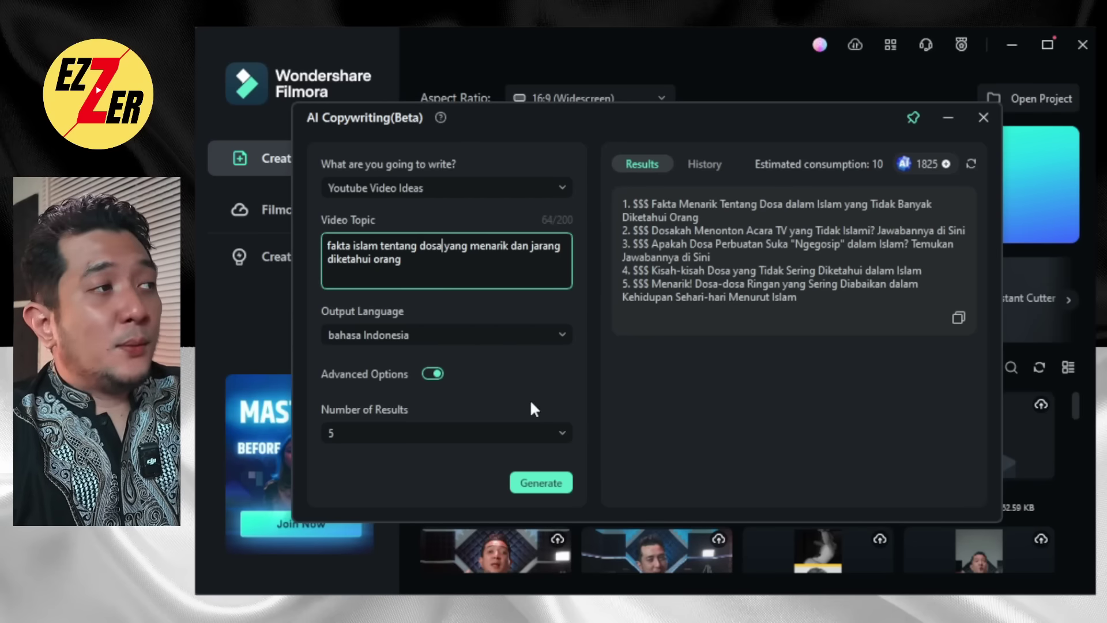
Regenerate the YouTube video ideas and copy the fourth idea's text from "Ternyata" through "dalam Islam!"
left_click(551, 491)
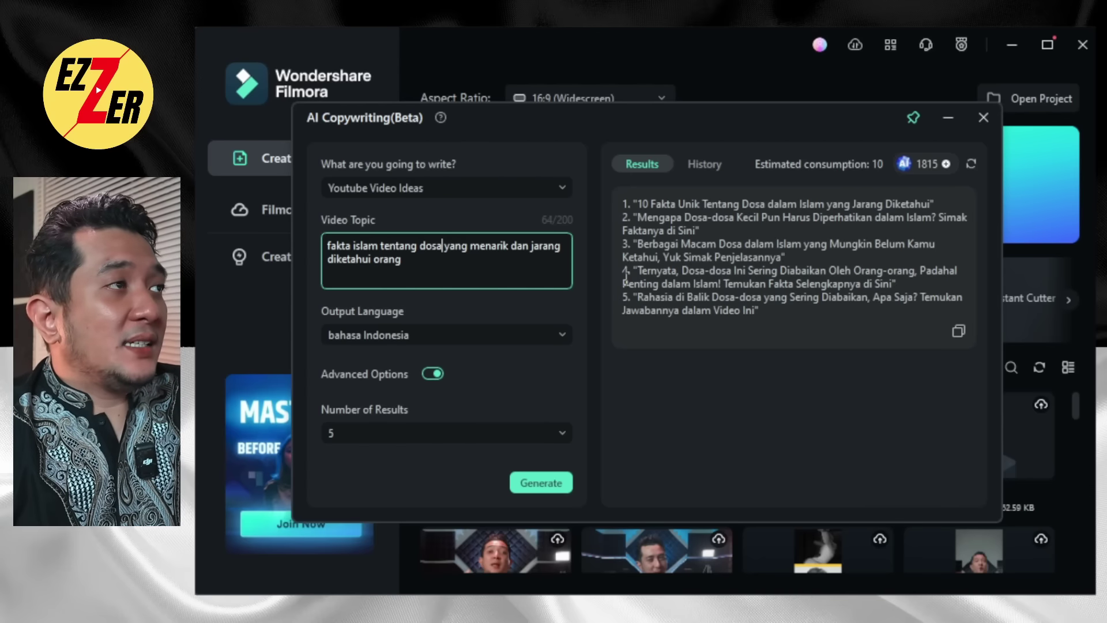
left_click_drag(639, 273, 723, 284)
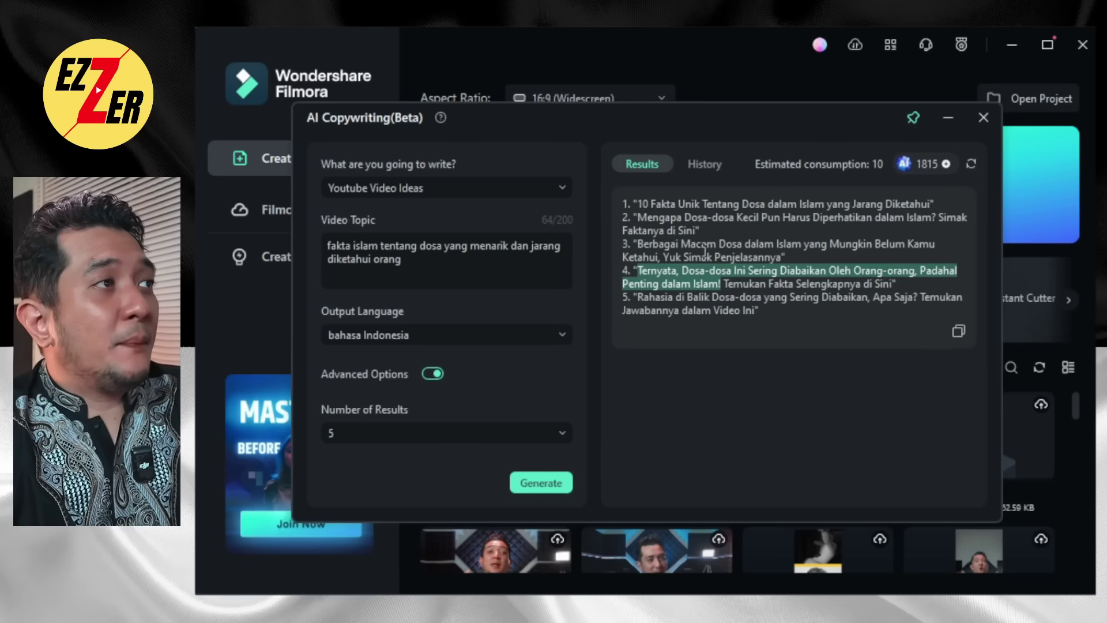
right_click(692, 276)
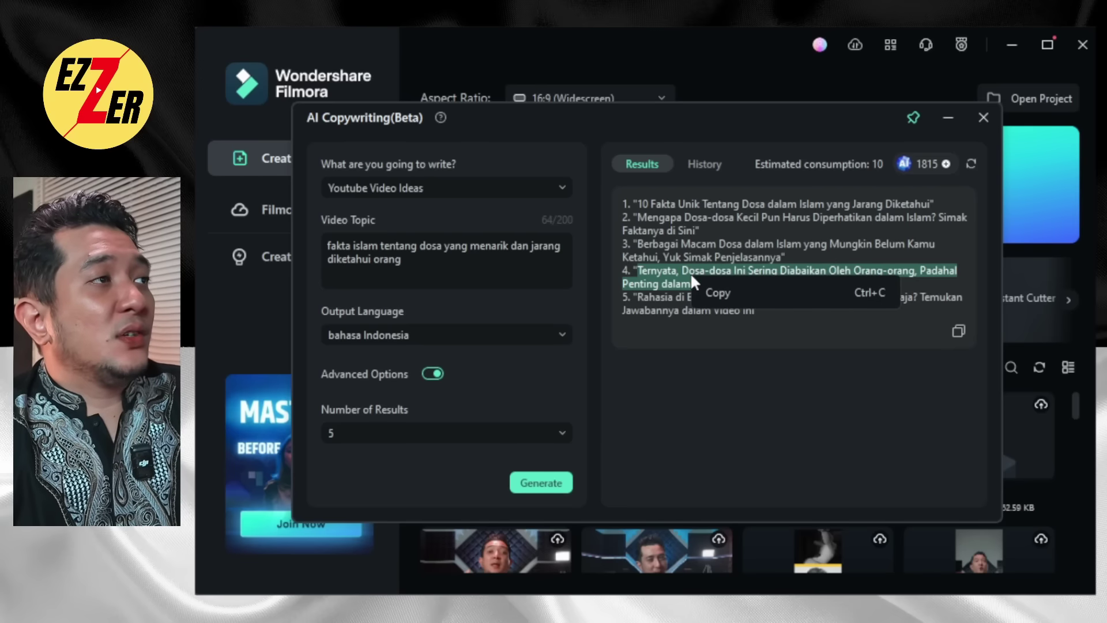
left_click(757, 291)
Switch the writing type to Video Oral Script, replace the video topic with the copied idea, and generate the script
left_click(467, 188)
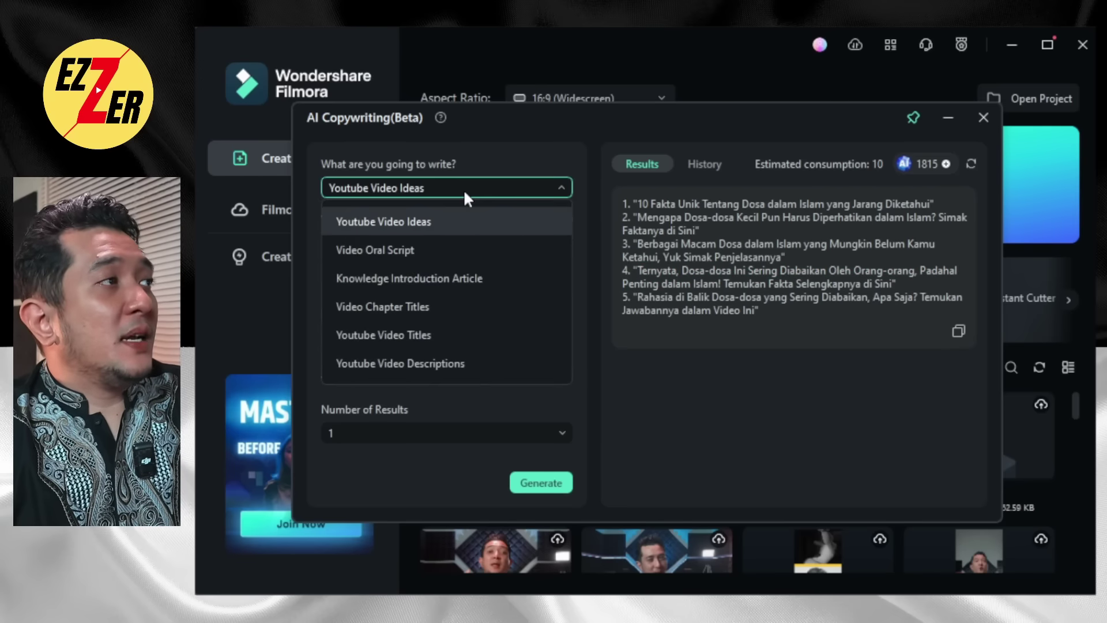
left_click(394, 254)
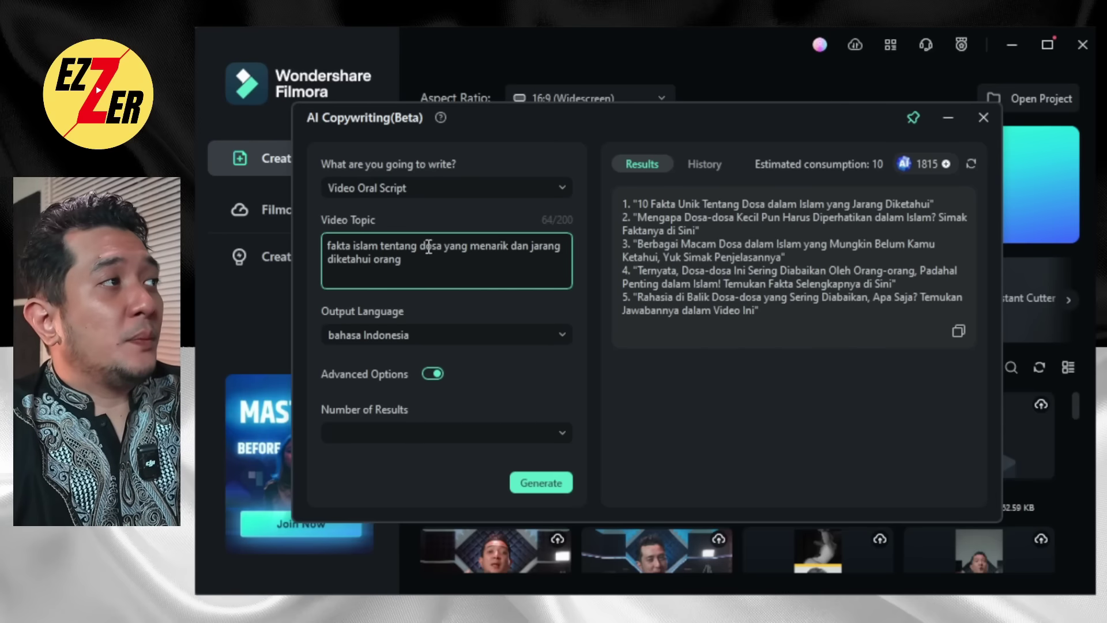
left_click_drag(440, 266, 317, 249)
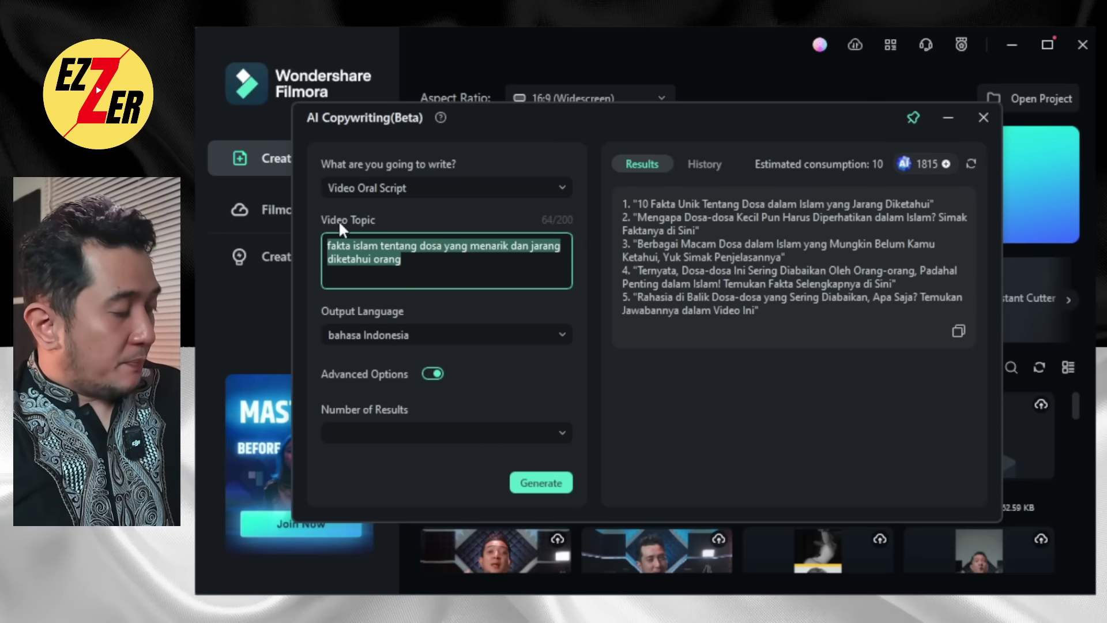
key("ctrl+v")
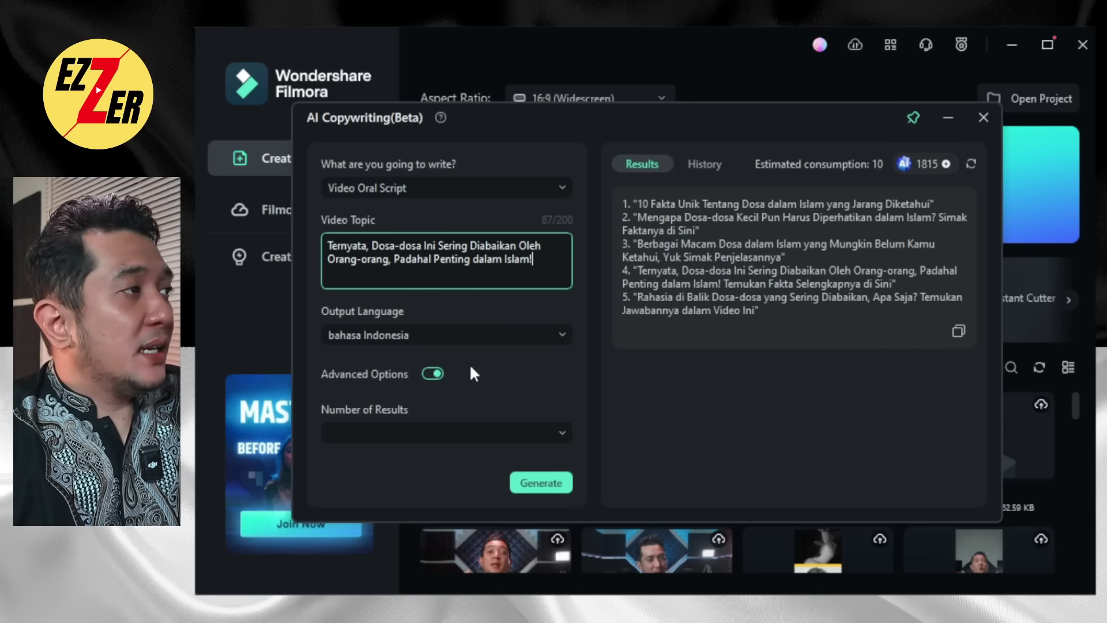
left_click(545, 482)
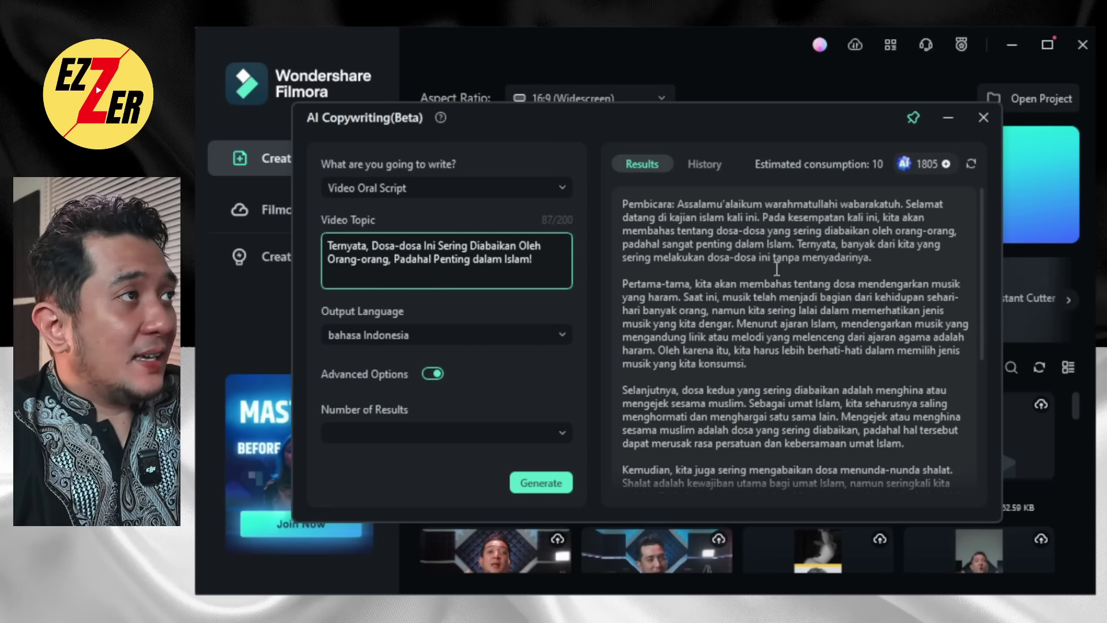
Append "buat naskah yang menarik dan kontroversial dengan hook yang menarik" to the video topic and generate the script again
scroll(779, 271, "down", 3)
scroll(776, 263, "down", 3)
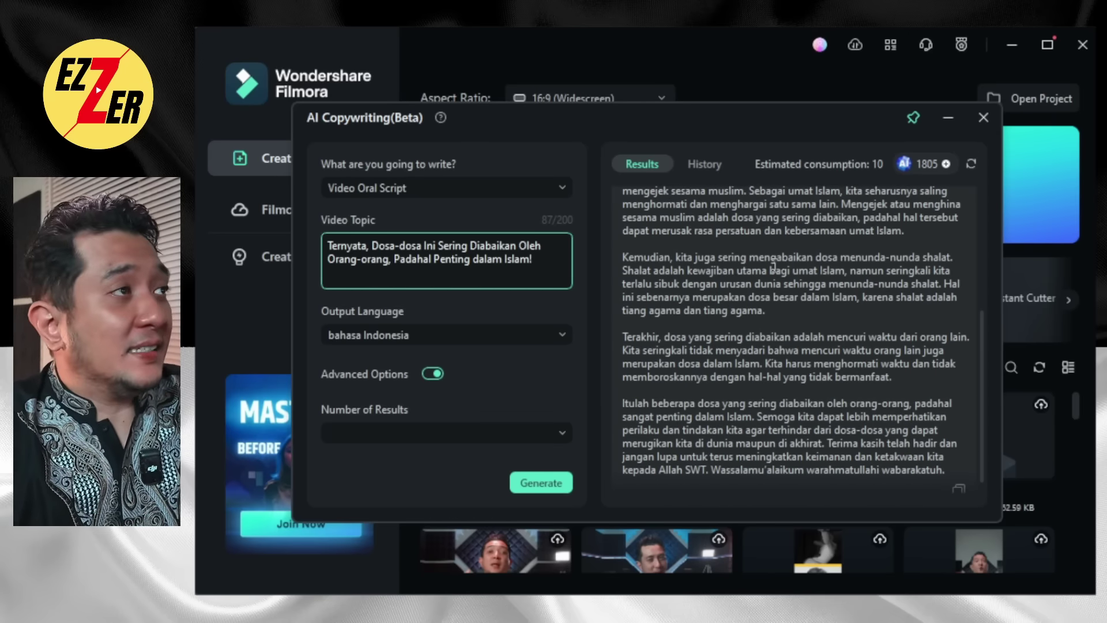
scroll(773, 266, "up", 3)
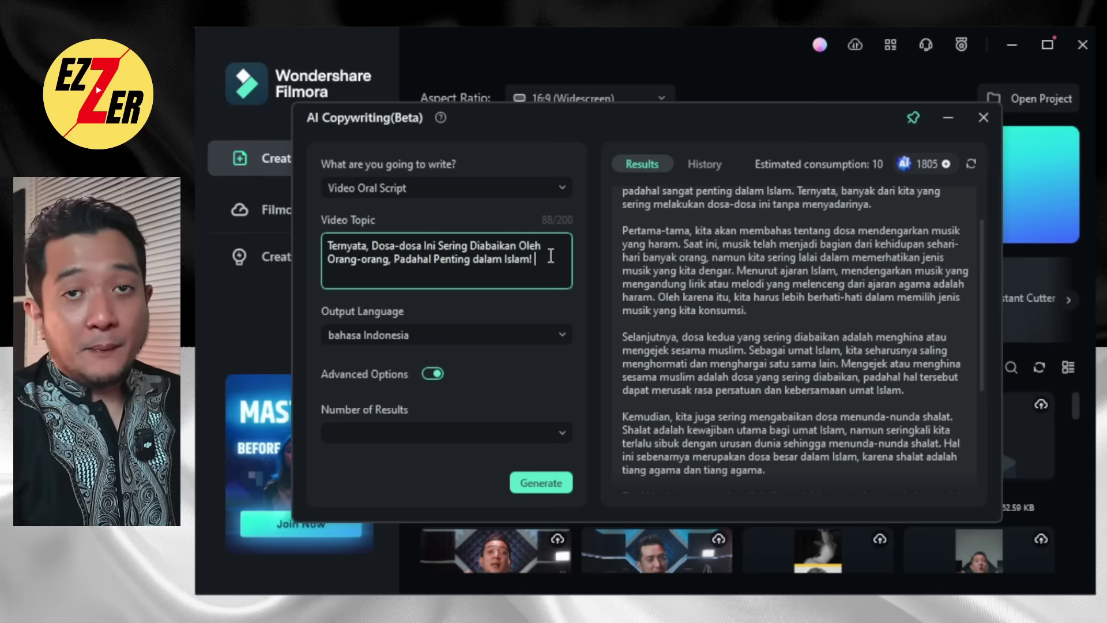
key("ctrl+v")
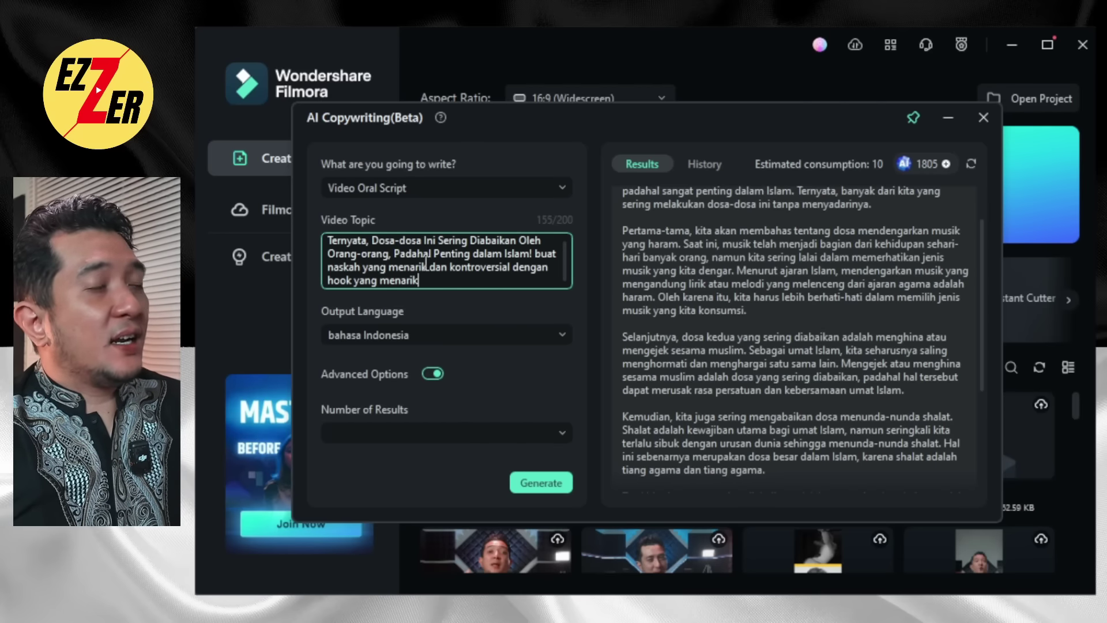
left_click(562, 482)
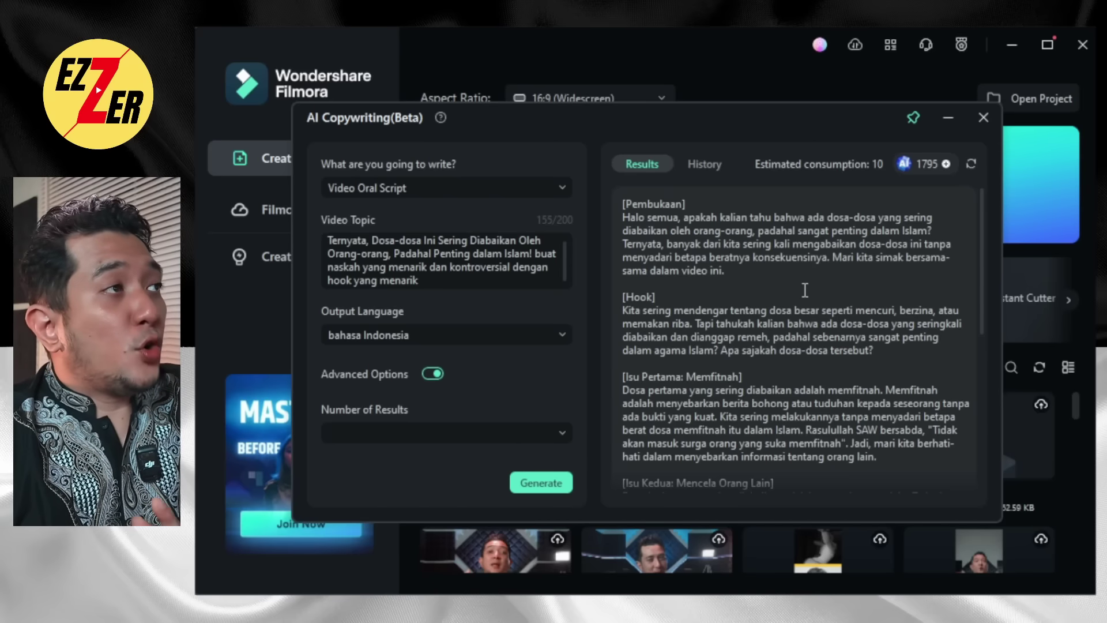
Copy the whole generated script and paste it into an empty Notepad document
scroll(815, 304, "down", 8)
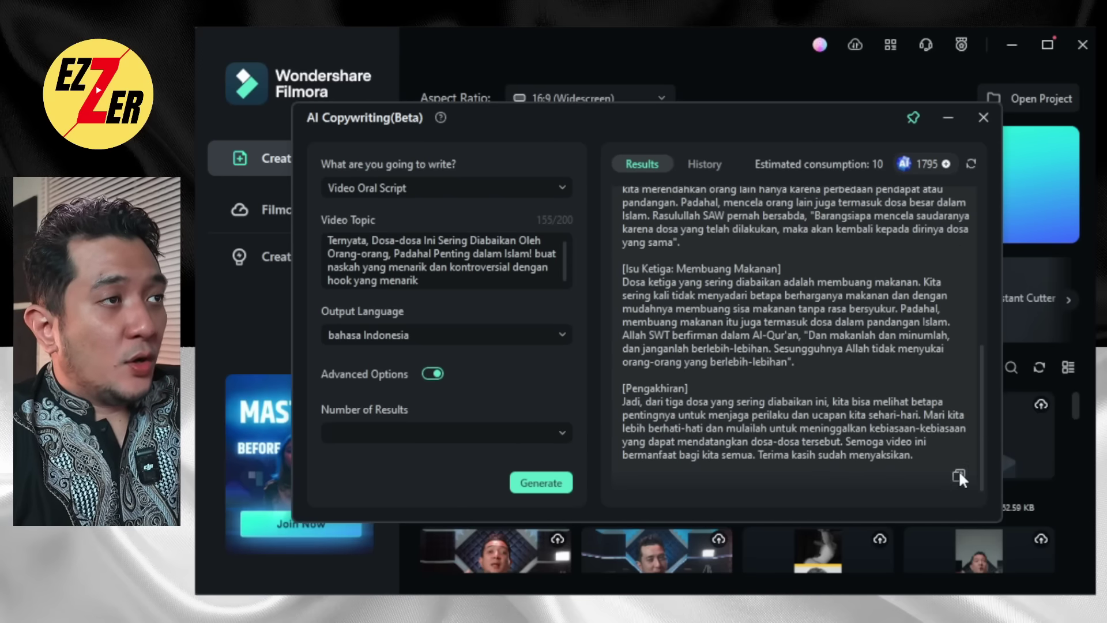
left_click(959, 473)
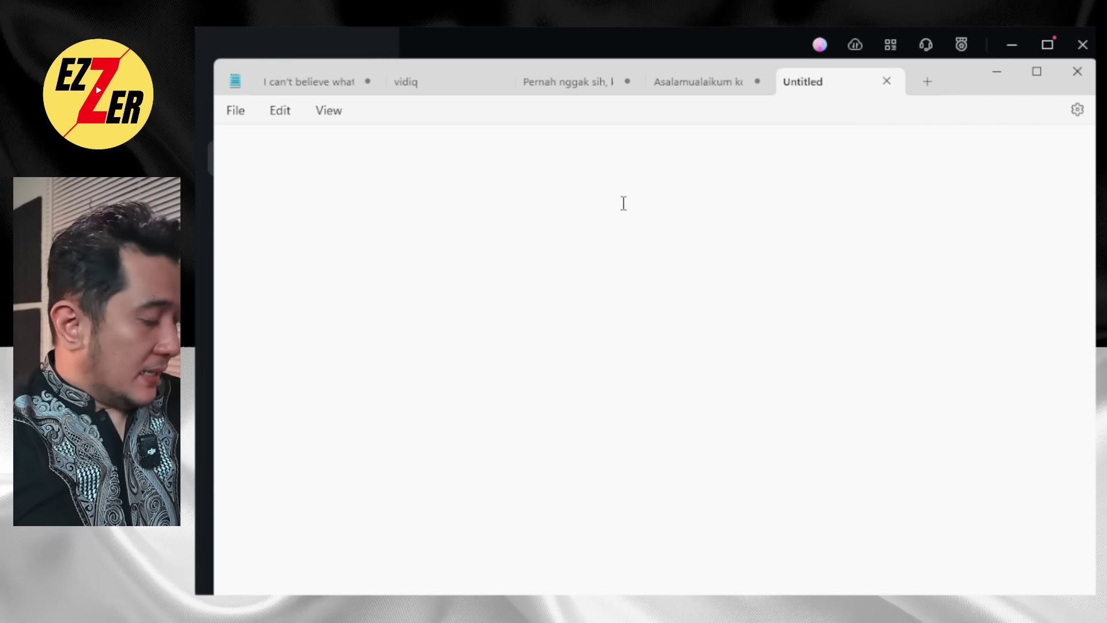
key("ctrl+v")
scroll(657, 314, "up", 2)
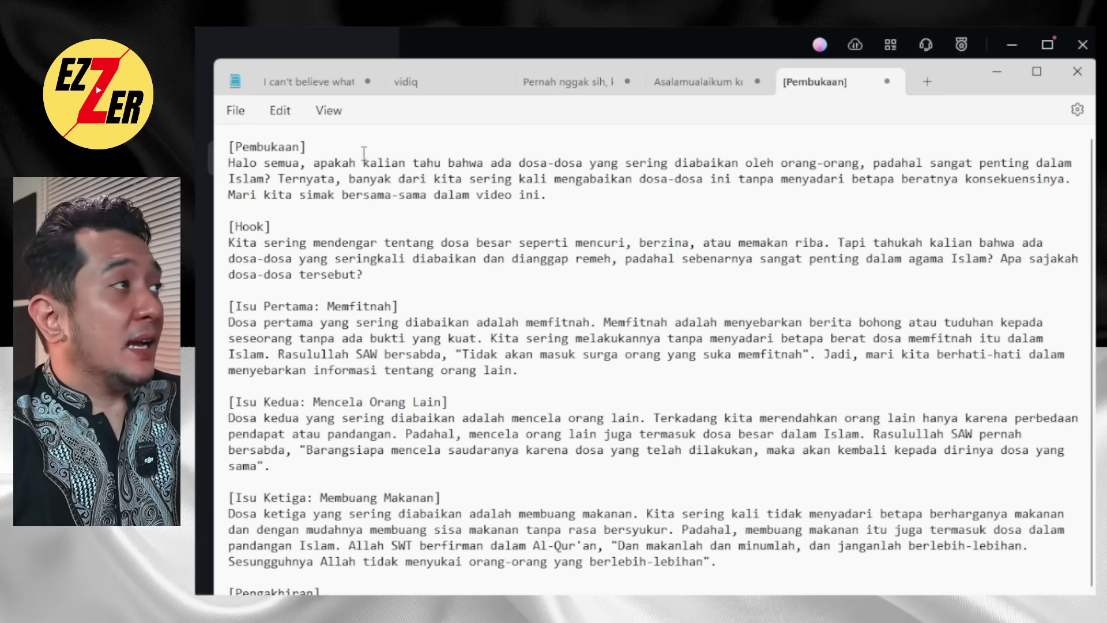
Delete the section headings [Pembukaan], [Hook] and [Isu Pertama: Memfitnah] from the pasted script
left_click_drag(306, 147, 227, 148)
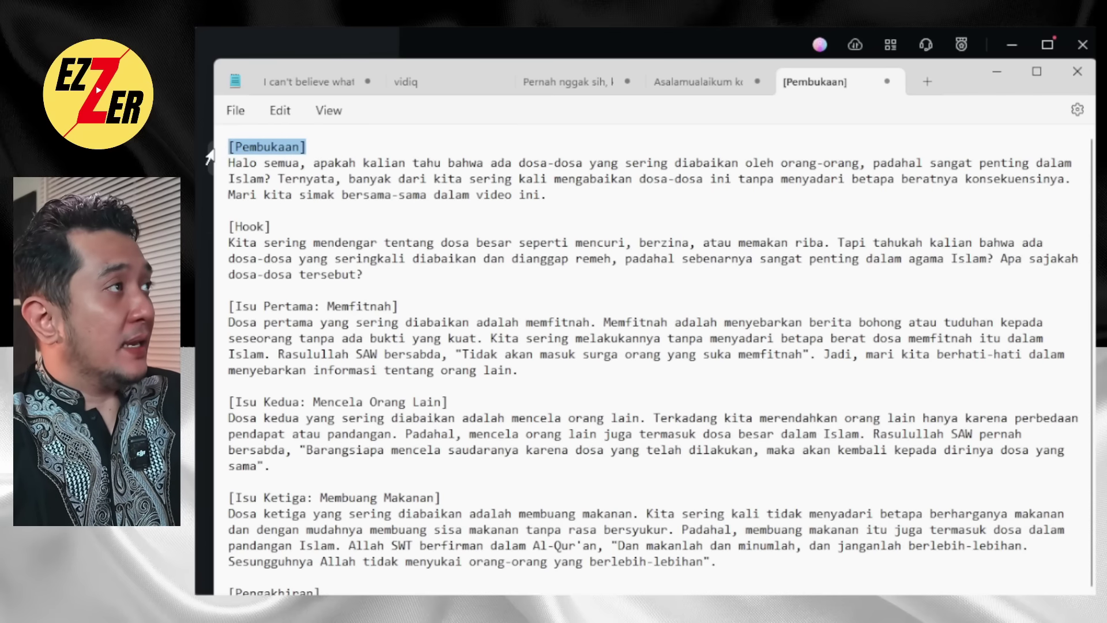
key("Delete")
left_click_drag(229, 227, 272, 227)
key("Delete")
left_click_drag(399, 307, 228, 306)
key("Delete")
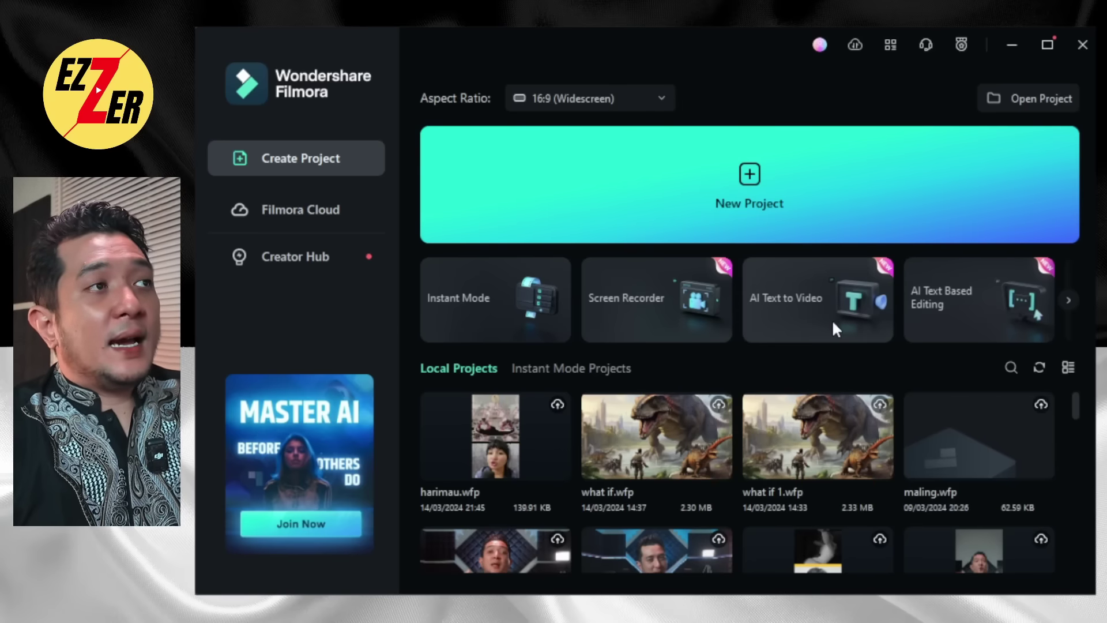
Create a new 16:9 project in Filmora and place the Basic 6 plain text title at the start of the Video 1 track
mouse_move(834, 324)
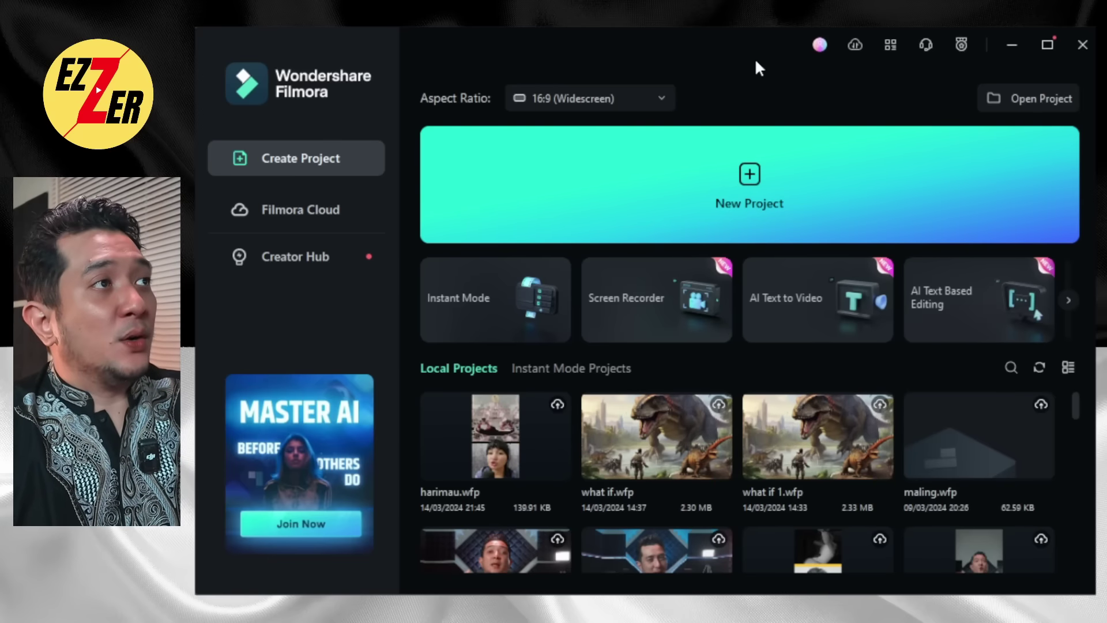
left_click(749, 174)
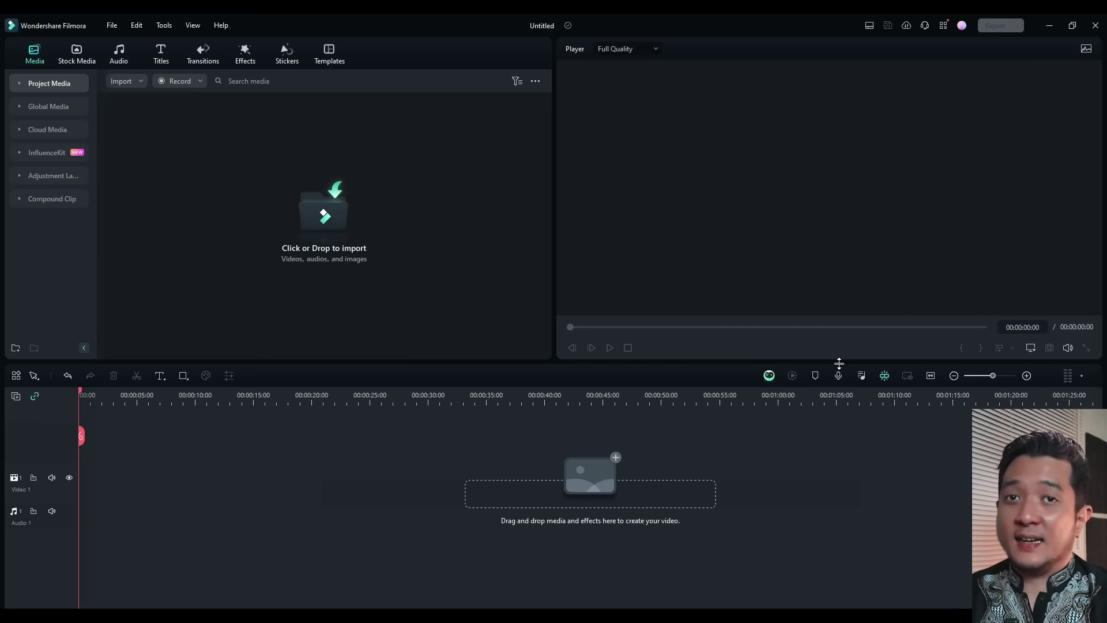
left_click(166, 56)
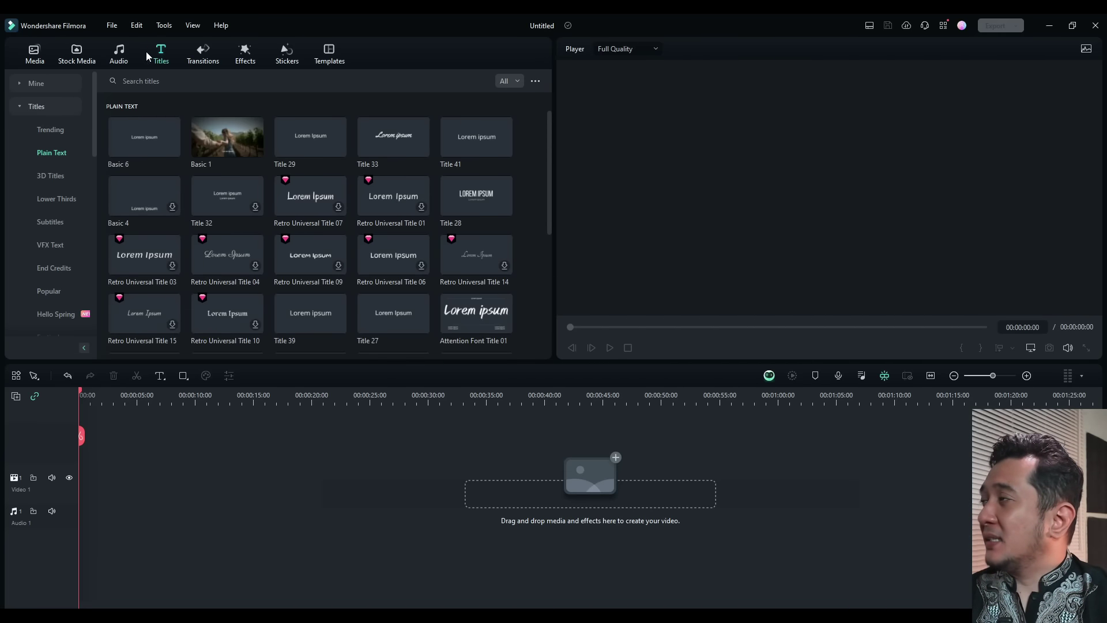
left_click_drag(134, 137, 81, 491)
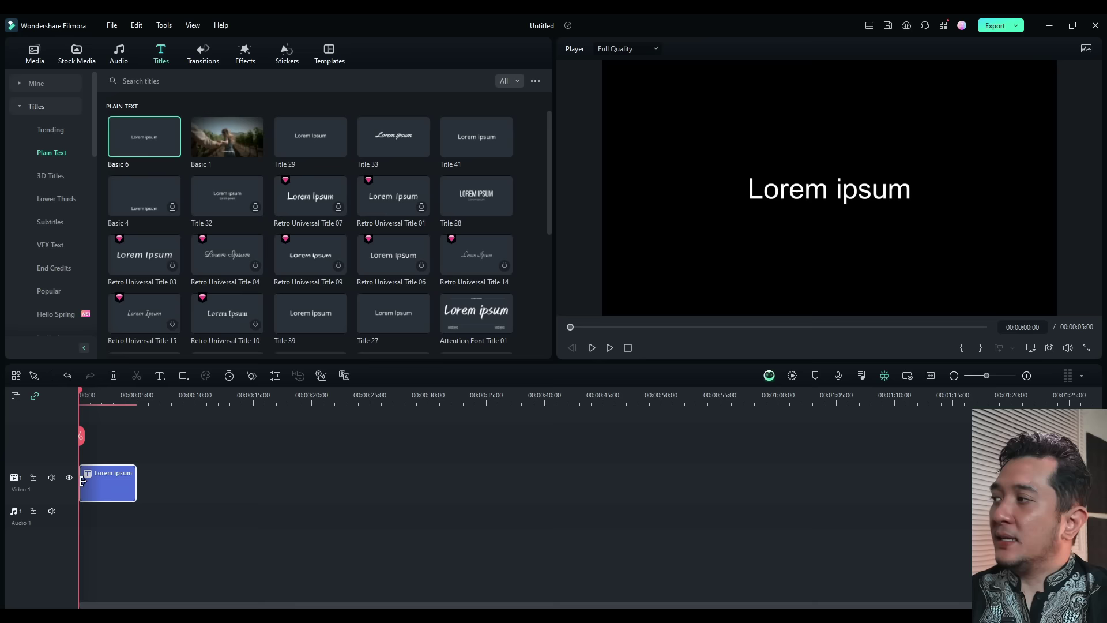
Replace the Basic 6 title's text with the script's opening paragraph copied from Notepad, and move the playhead to the end of that title
left_click(725, 603)
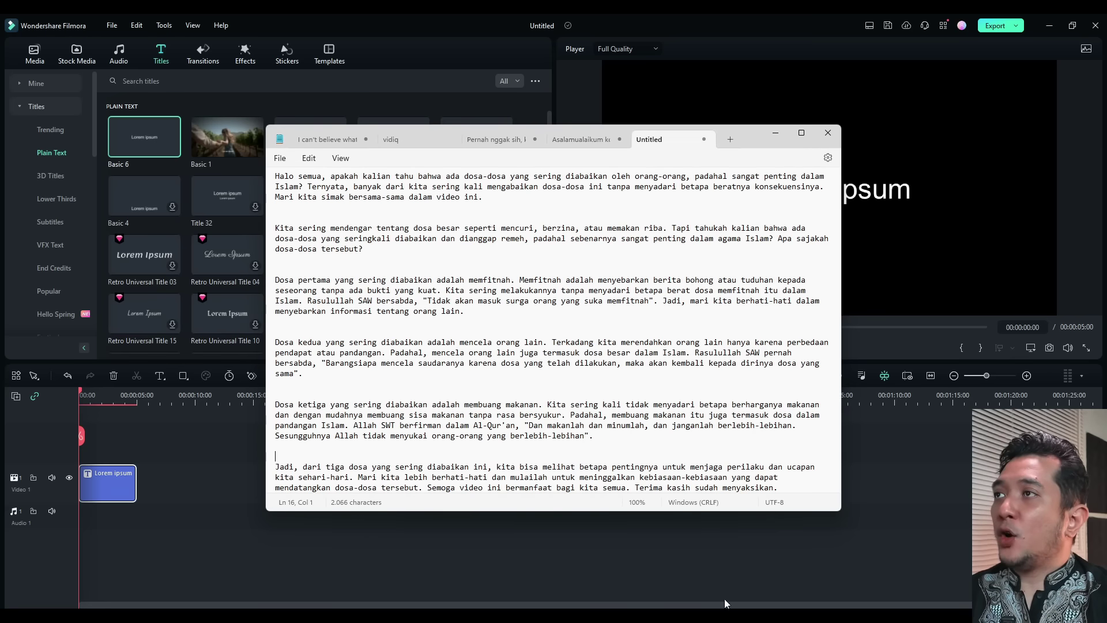
scroll(553, 323, "up", 1)
left_click_drag(484, 213, 267, 192)
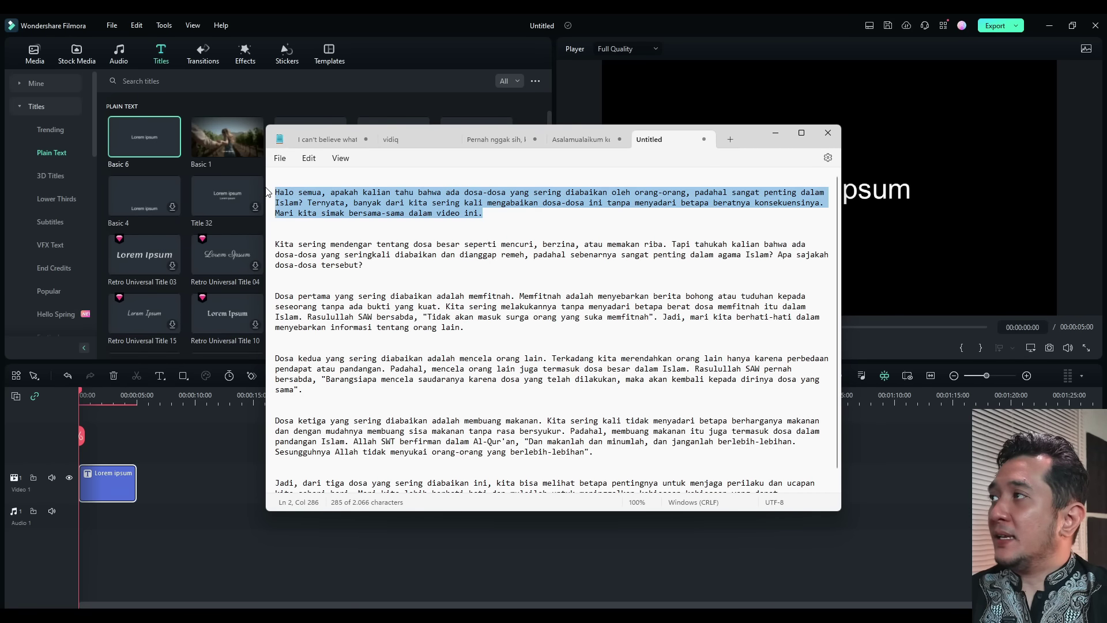
left_click(189, 440)
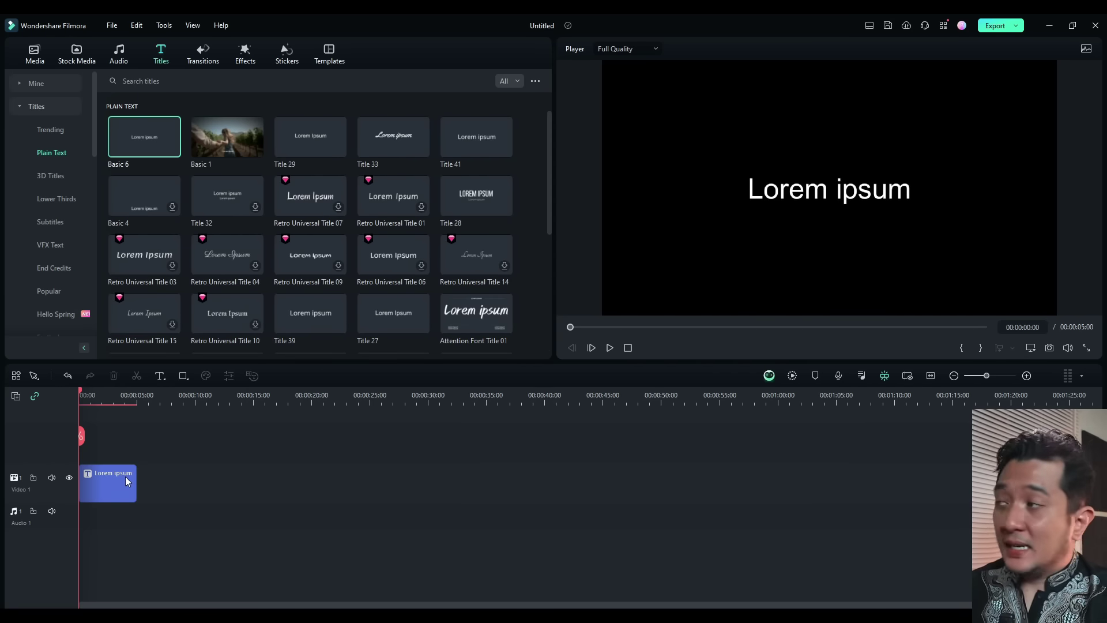
double_click(125, 476)
left_click(208, 133)
key("ctrl+a")
key("ctrl+v")
left_click(64, 396)
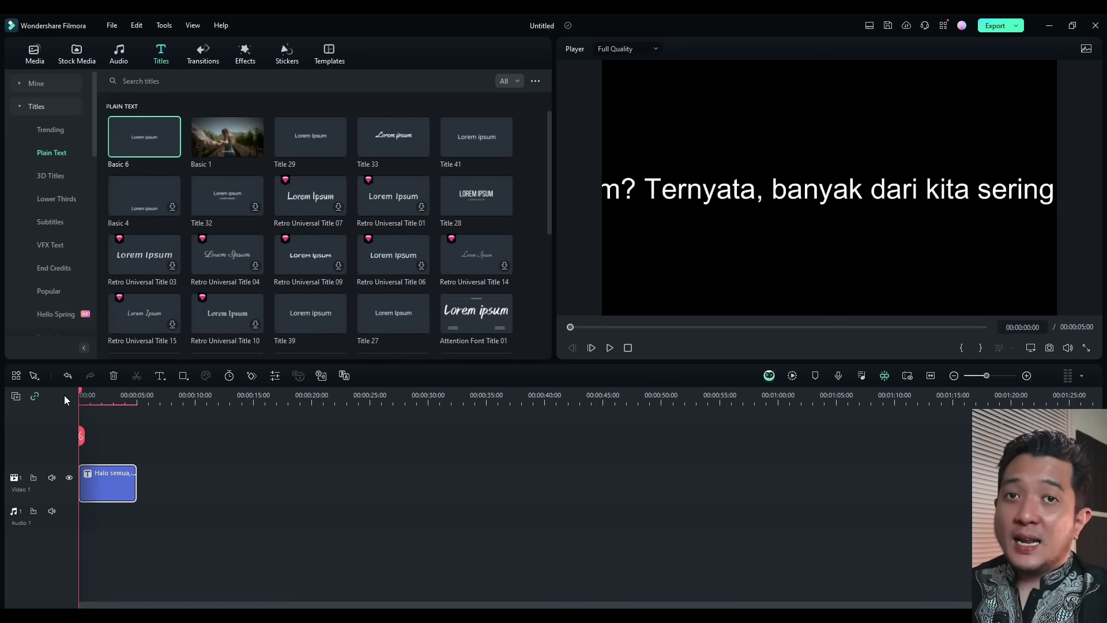
left_click_drag(81, 396, 141, 392)
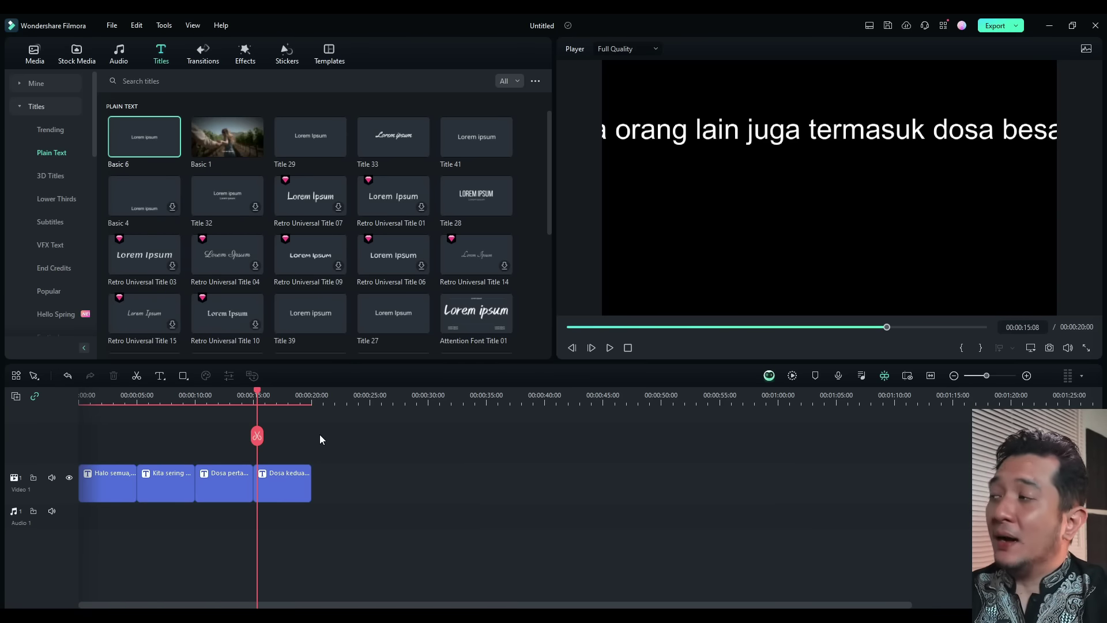
Convert the first title clip to speech in Indonesian (Indonesia) with the Marcus voice
left_click(103, 481)
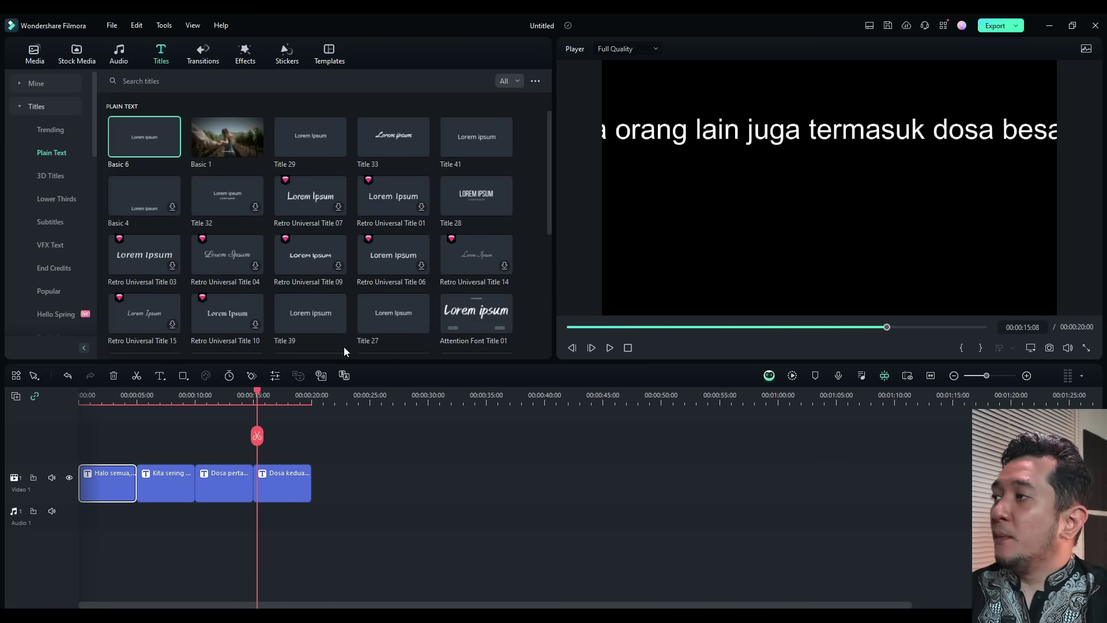
left_click(321, 375)
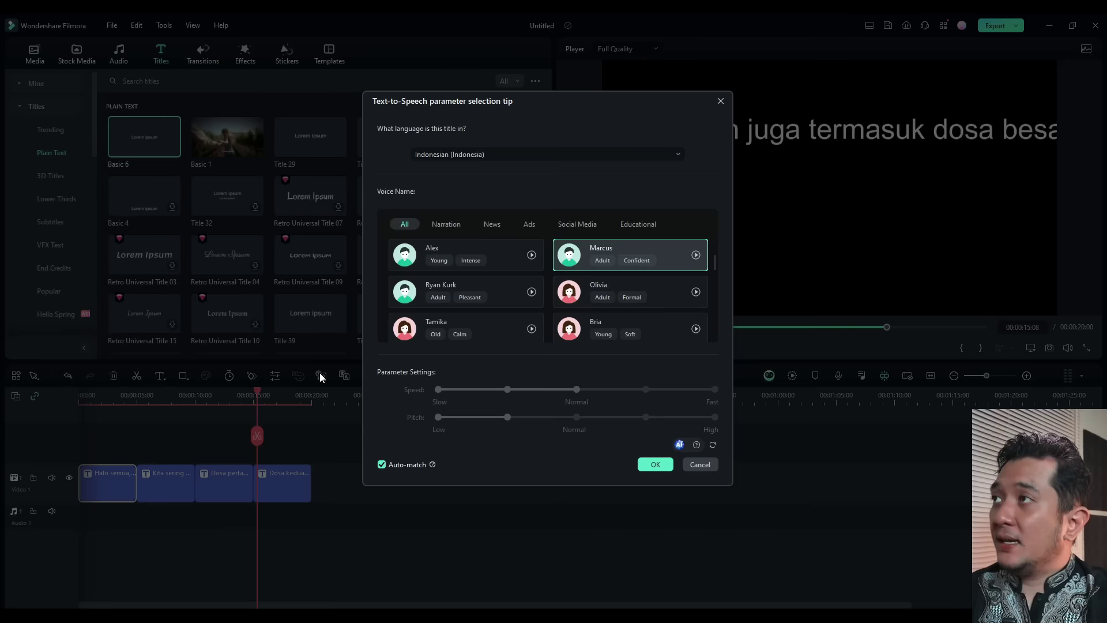
left_click(625, 154)
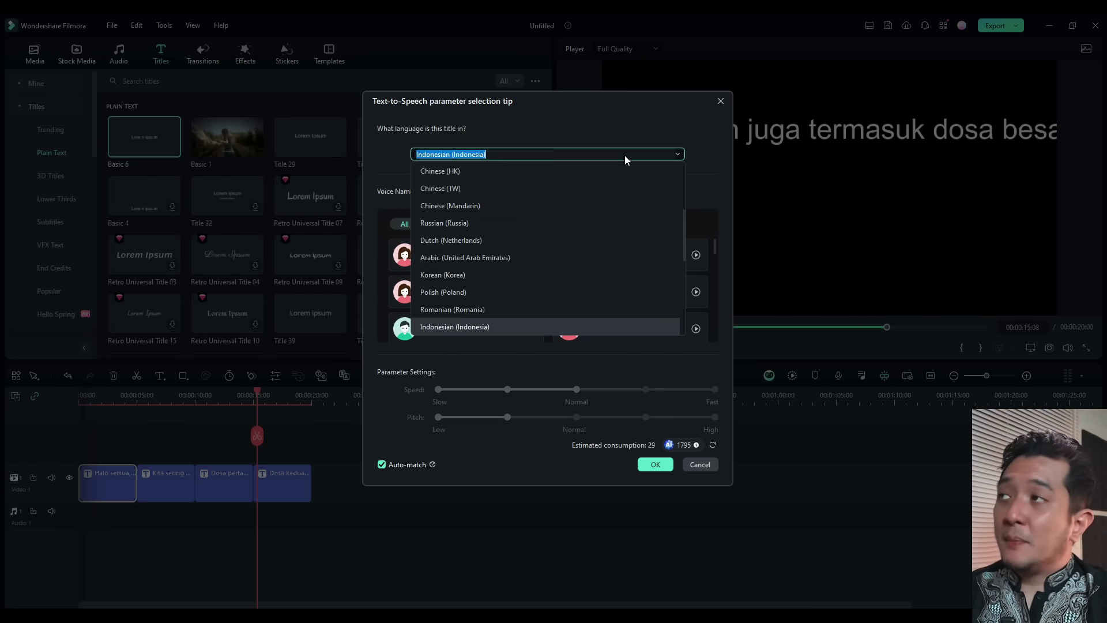
left_click(507, 325)
scroll(673, 252, "down", 1)
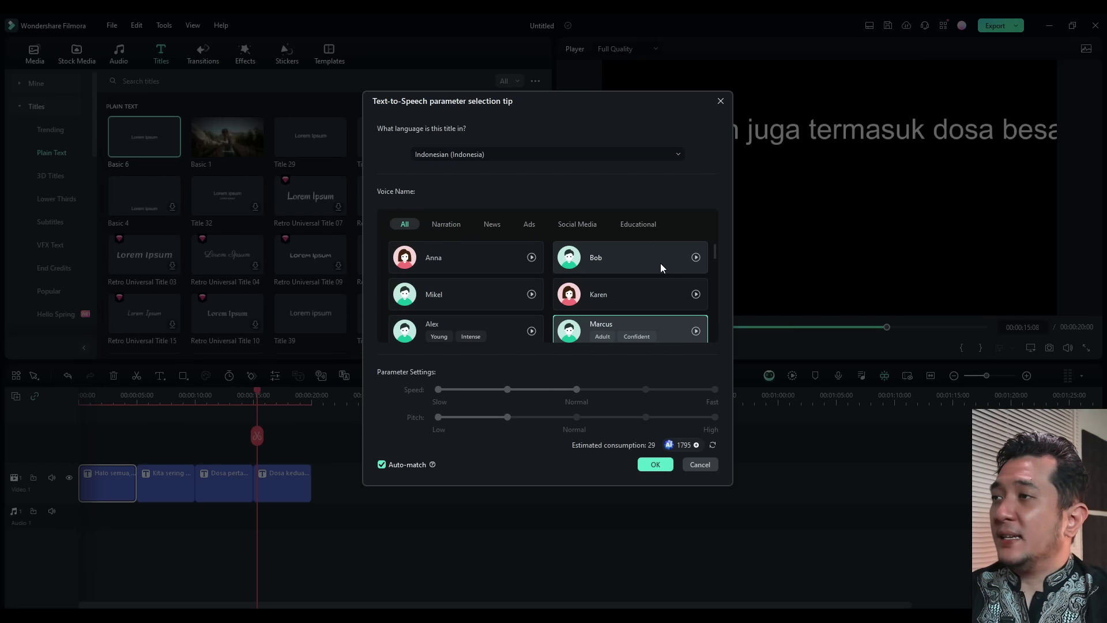
scroll(661, 267, "down", 1)
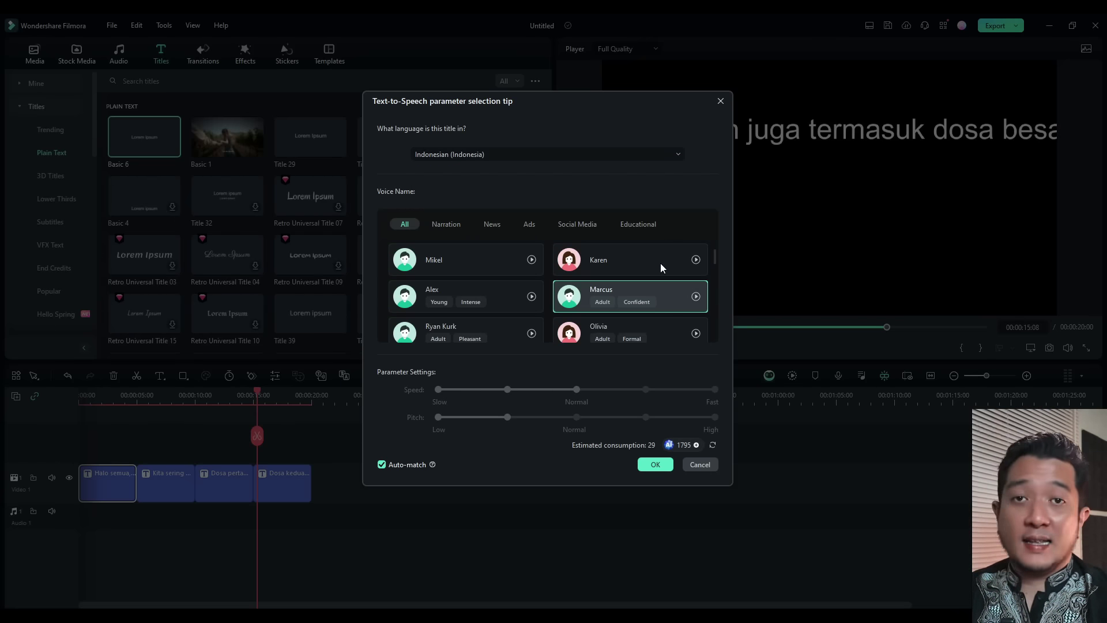
scroll(659, 263, "down", 2)
scroll(660, 265, "up", 2)
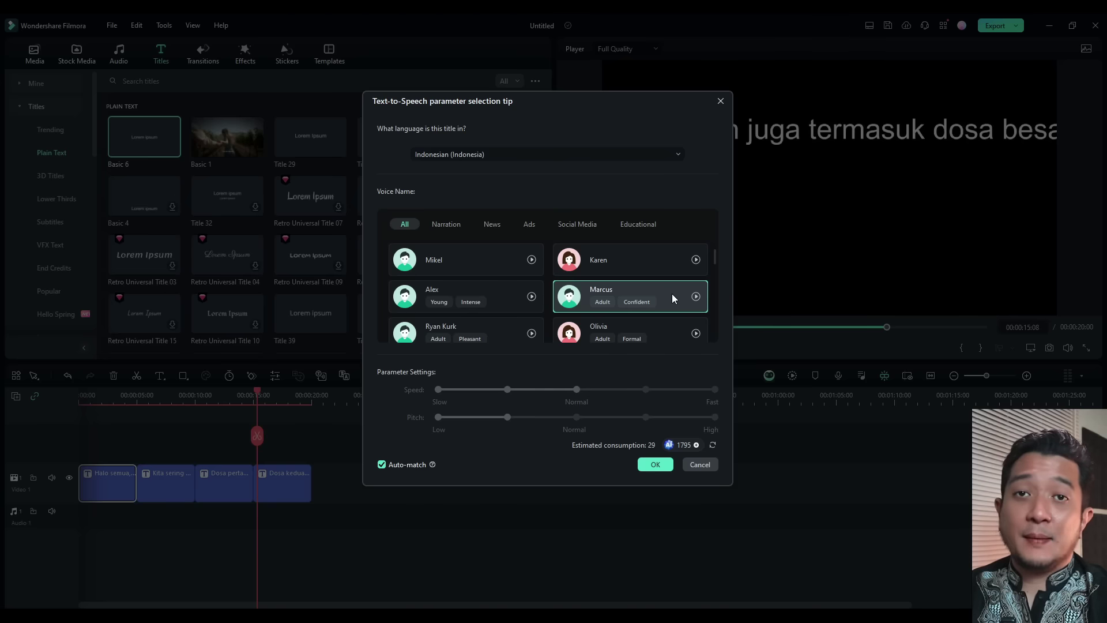
left_click(657, 465)
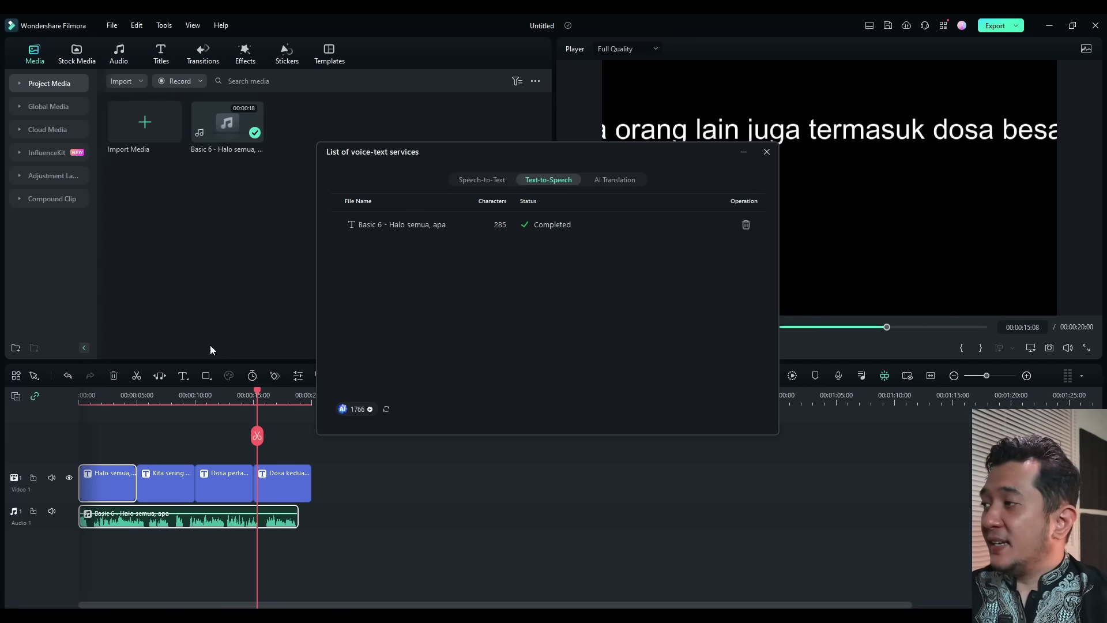
Dismiss the voice-text services list and play the generated narration from the start of the timeline
left_click(150, 522)
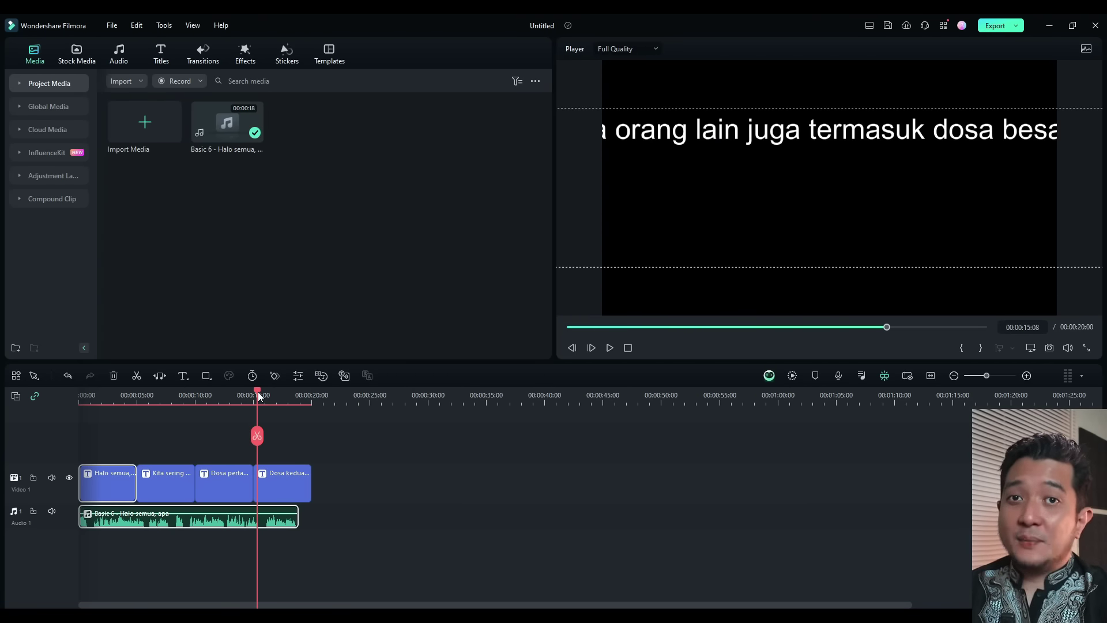
left_click_drag(258, 396, 79, 399)
key("space")
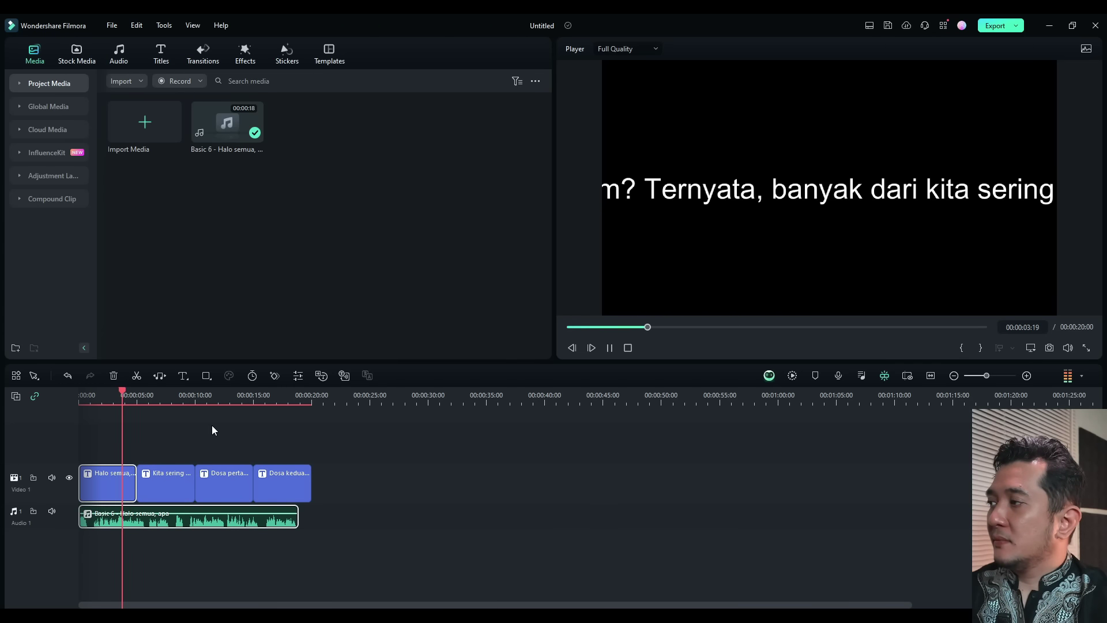
Stop playback, delete all four title clips from the Video 1 track, and return the playhead to the timeline start
key("space")
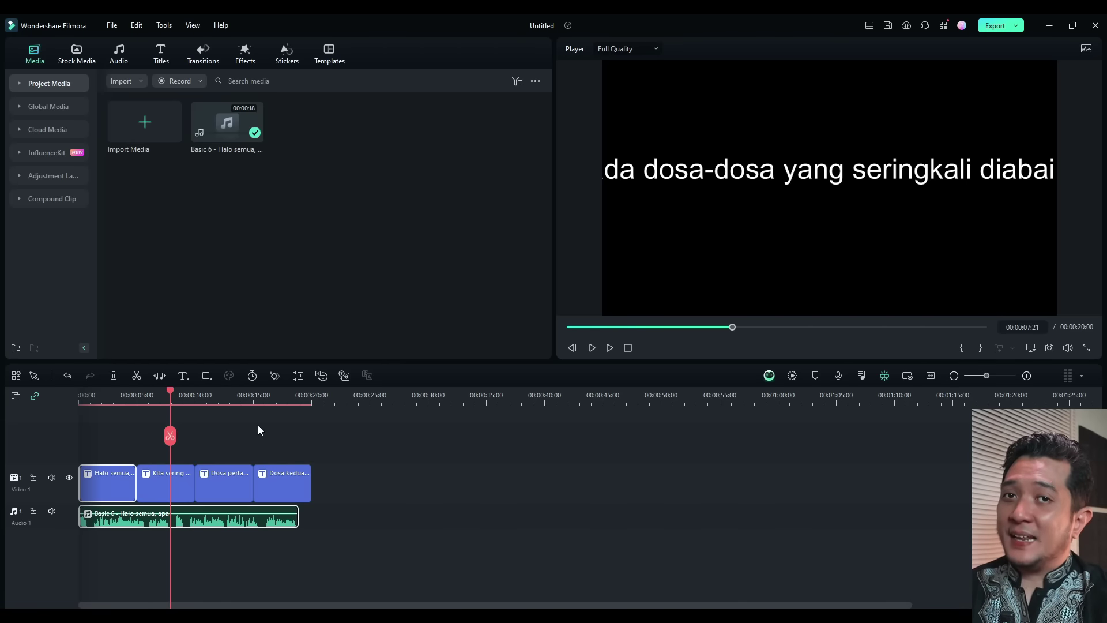
left_click(147, 450)
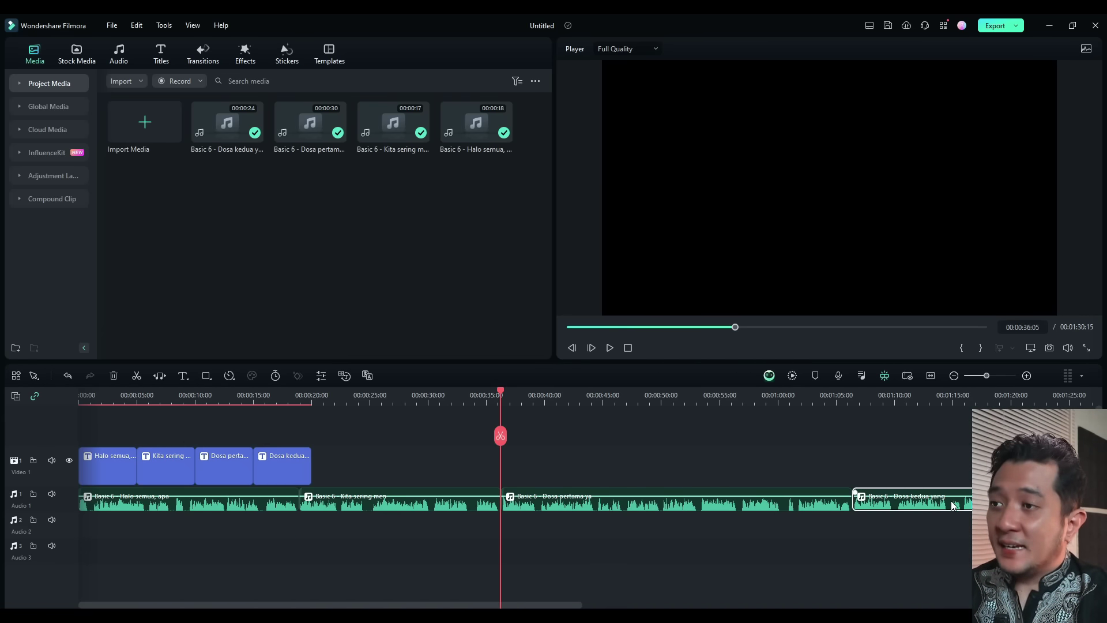
left_click_drag(395, 456, 95, 458)
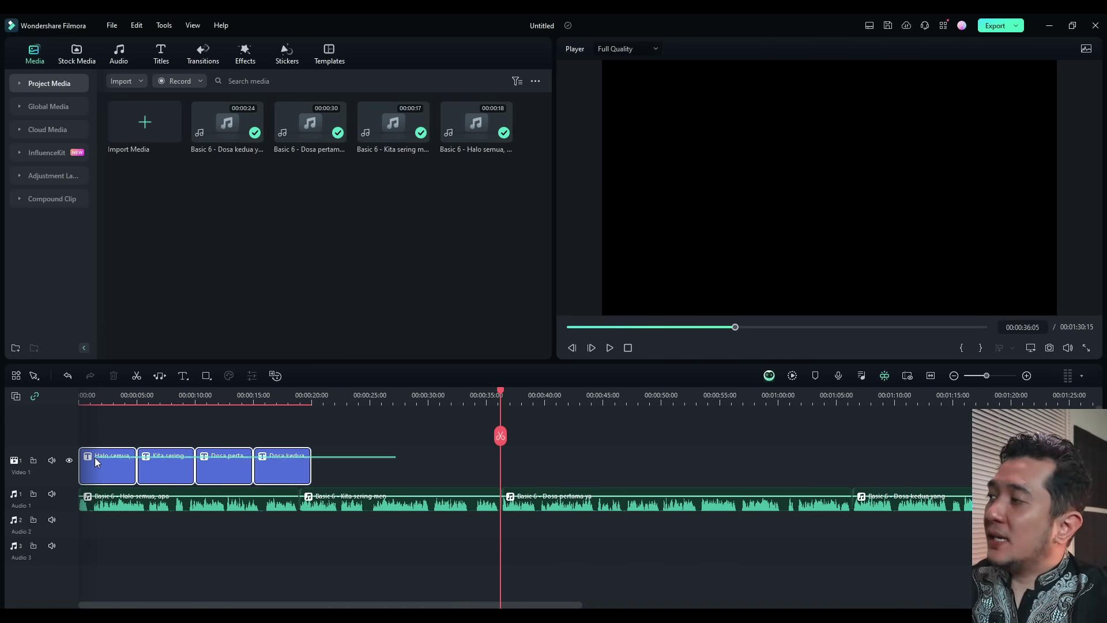
key("Delete")
key("Home")
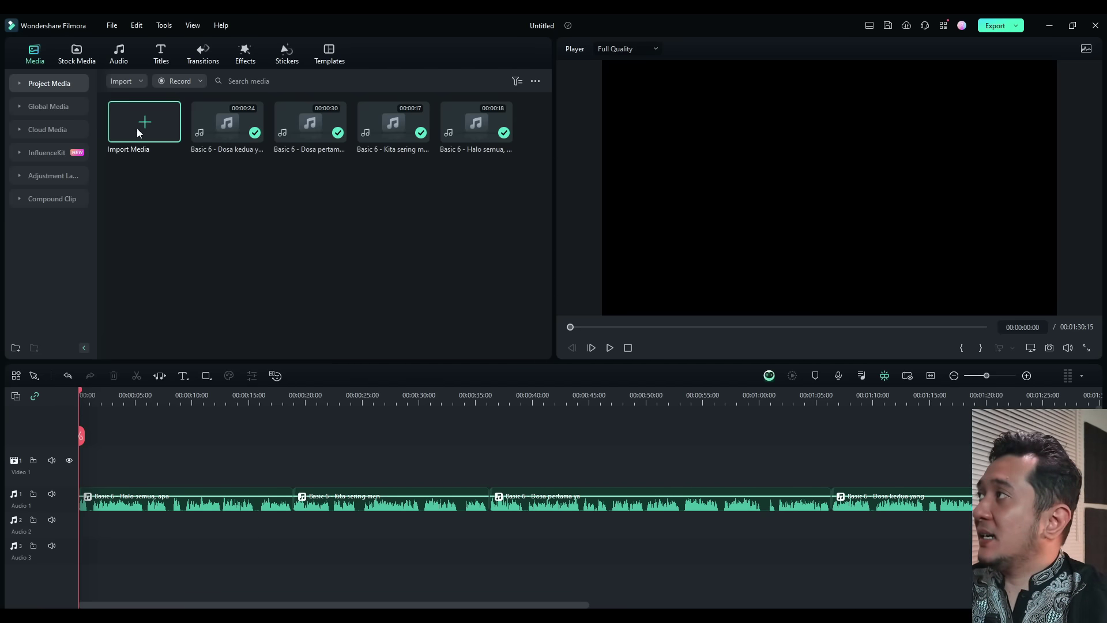
Browse the stock media sources and generate 16:9 AI images from the prompt "potret realistis dari masjid di gunung"
left_click(76, 50)
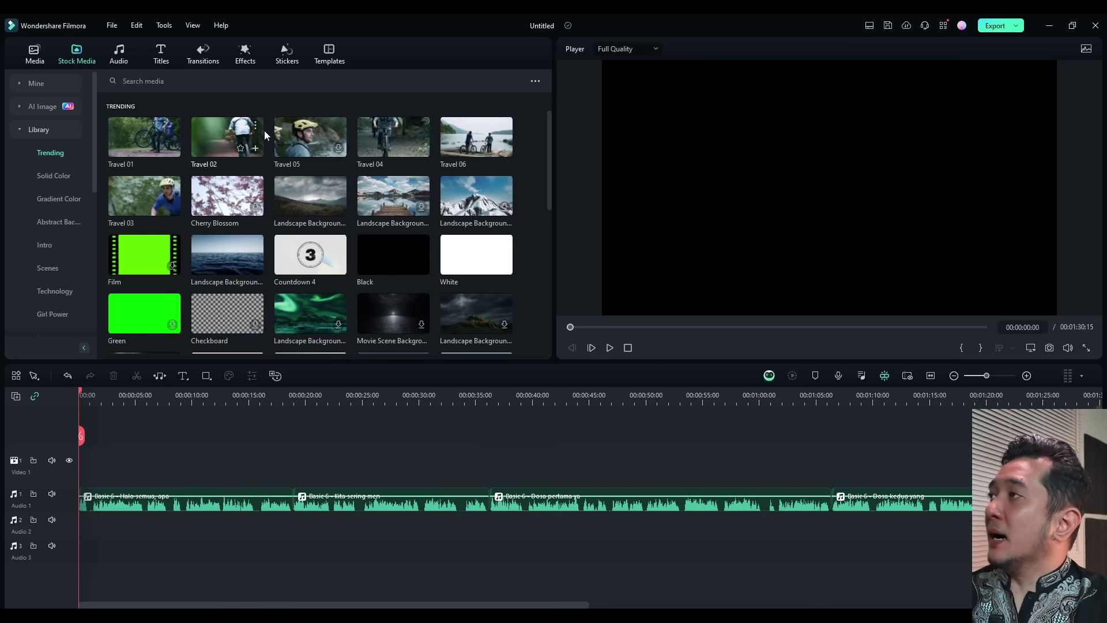
scroll(264, 130, "down", 3)
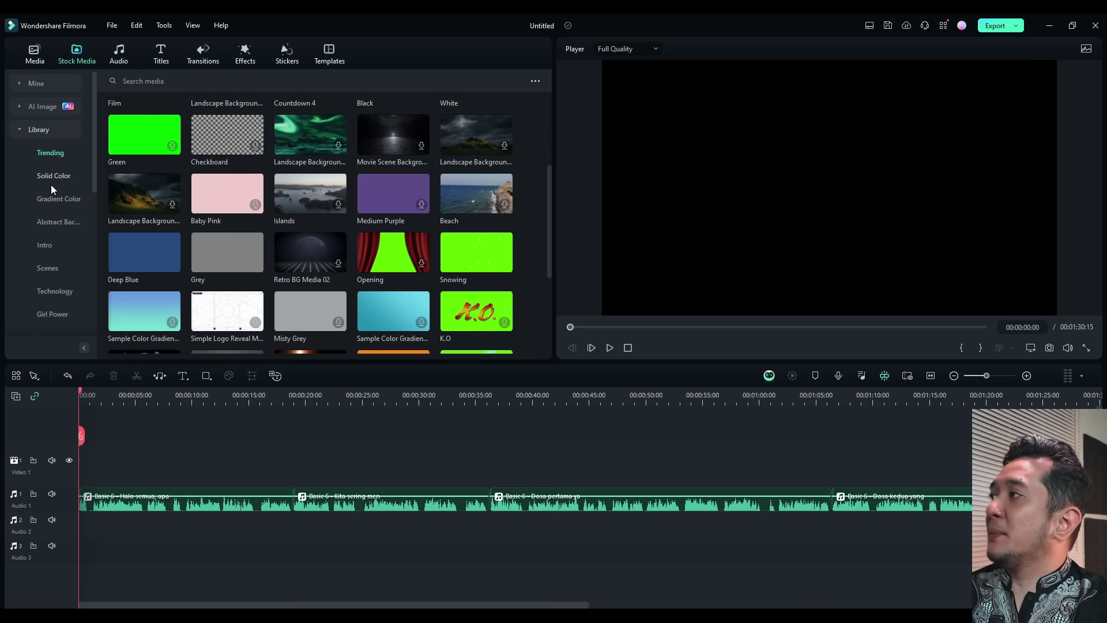
scroll(54, 183, "down", 5)
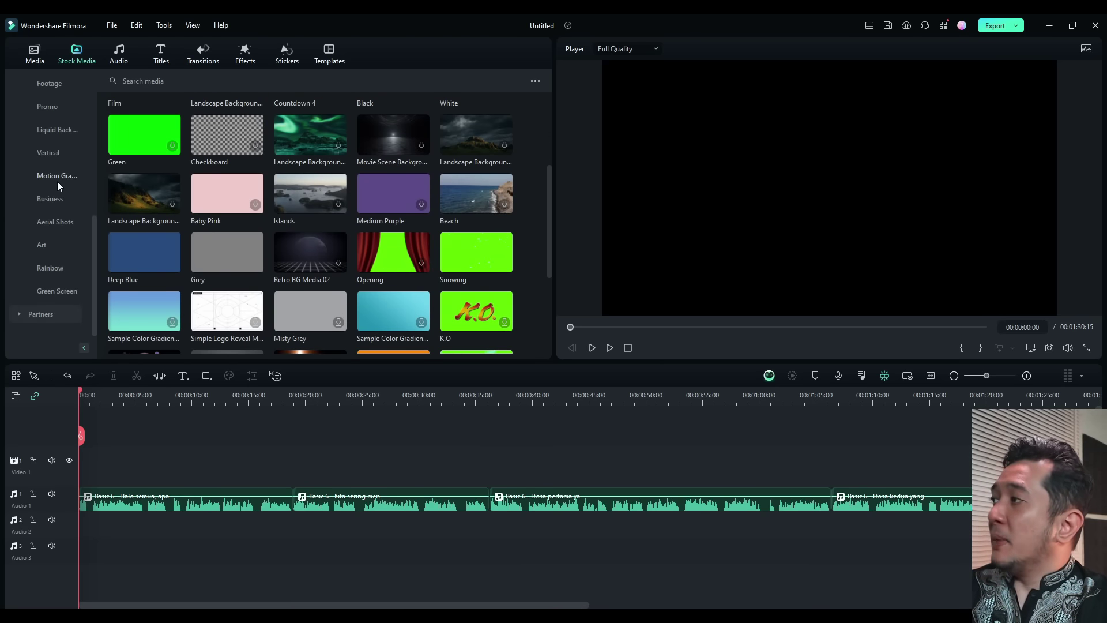
left_click(29, 317)
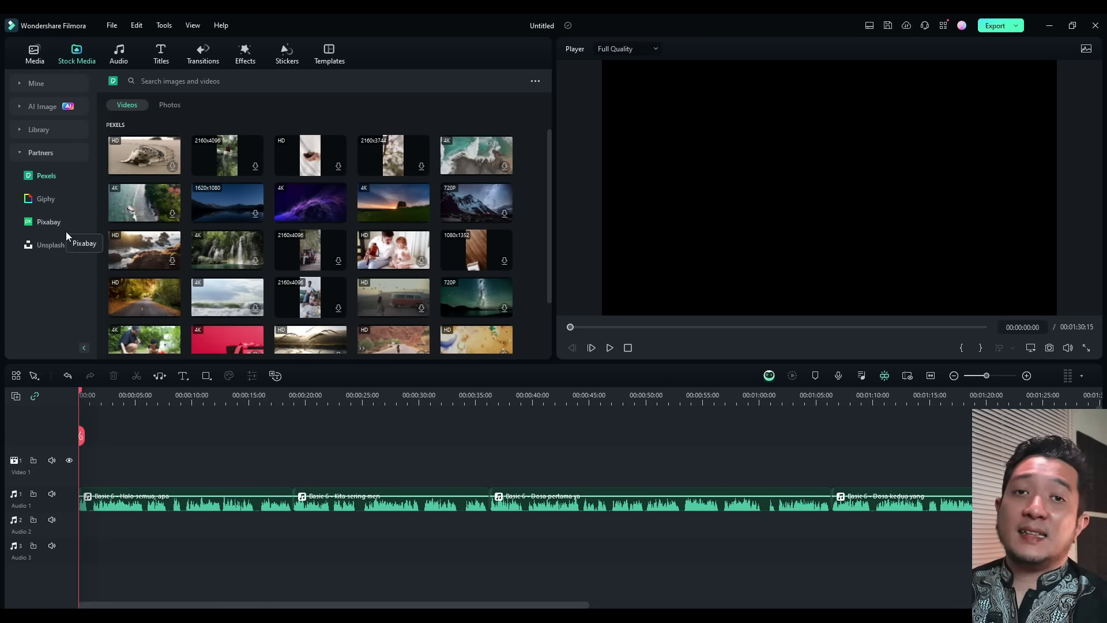
left_click(23, 105)
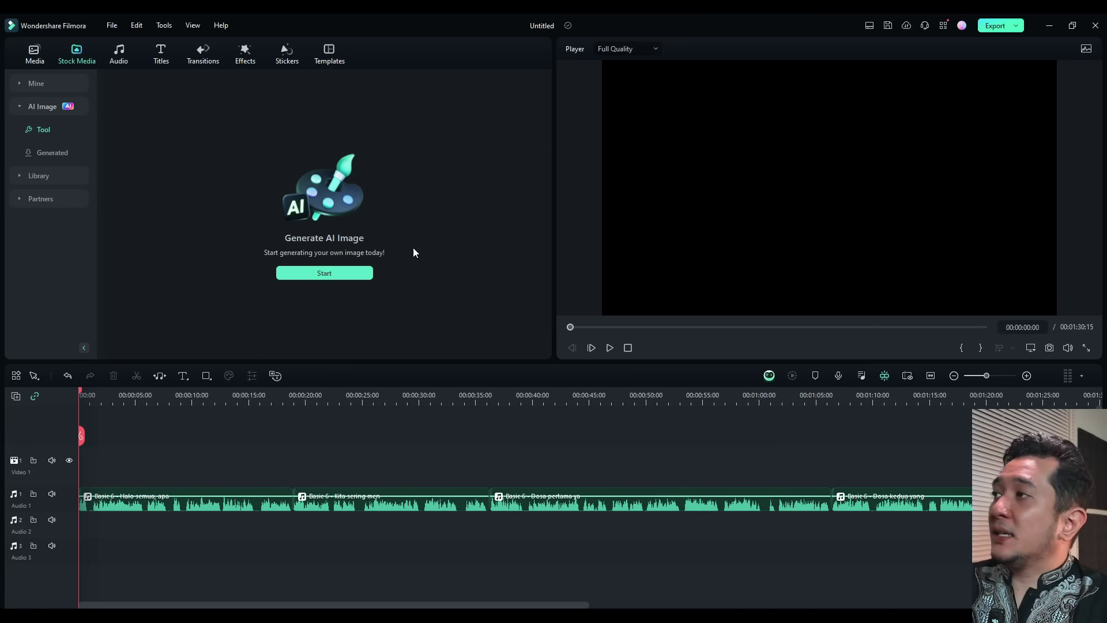
left_click(318, 274)
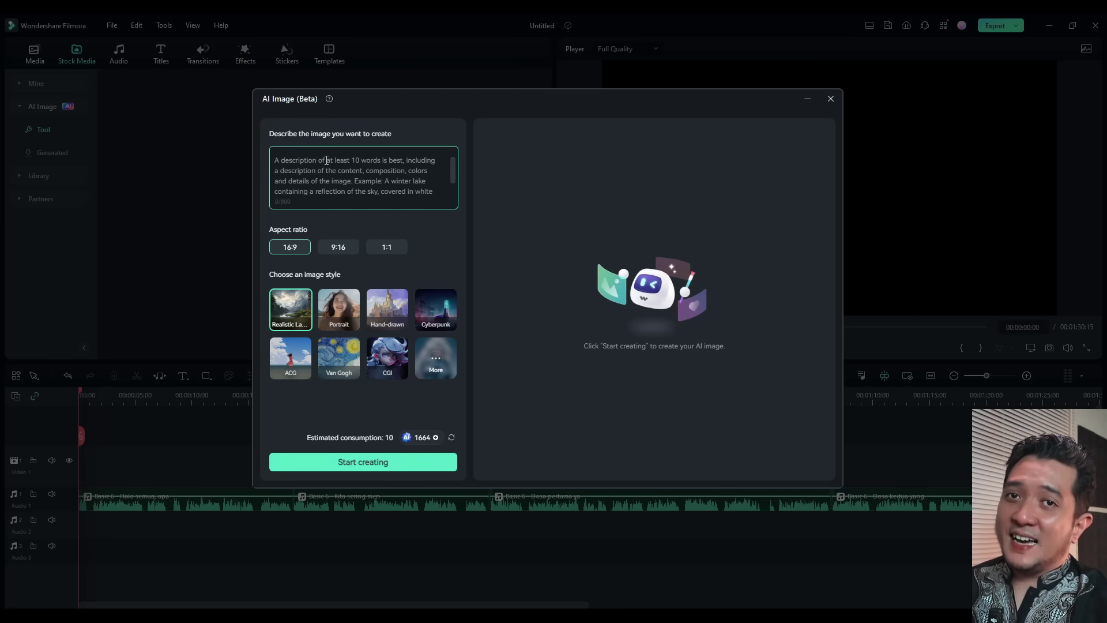
left_click(326, 161)
type("potret realistis dari masjid di gunung")
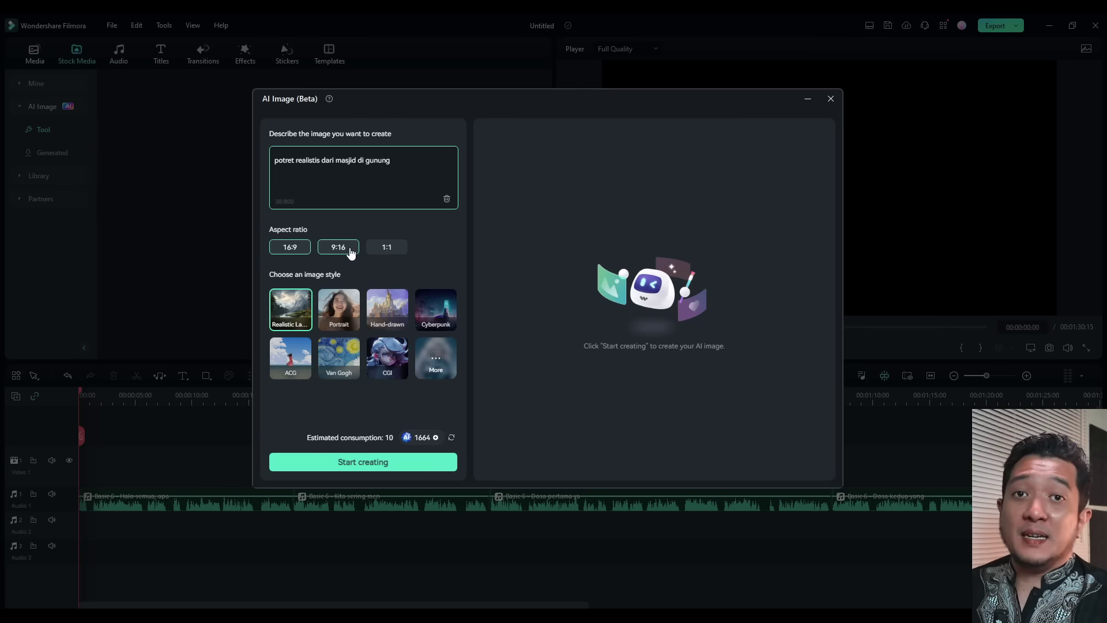
left_click(437, 237)
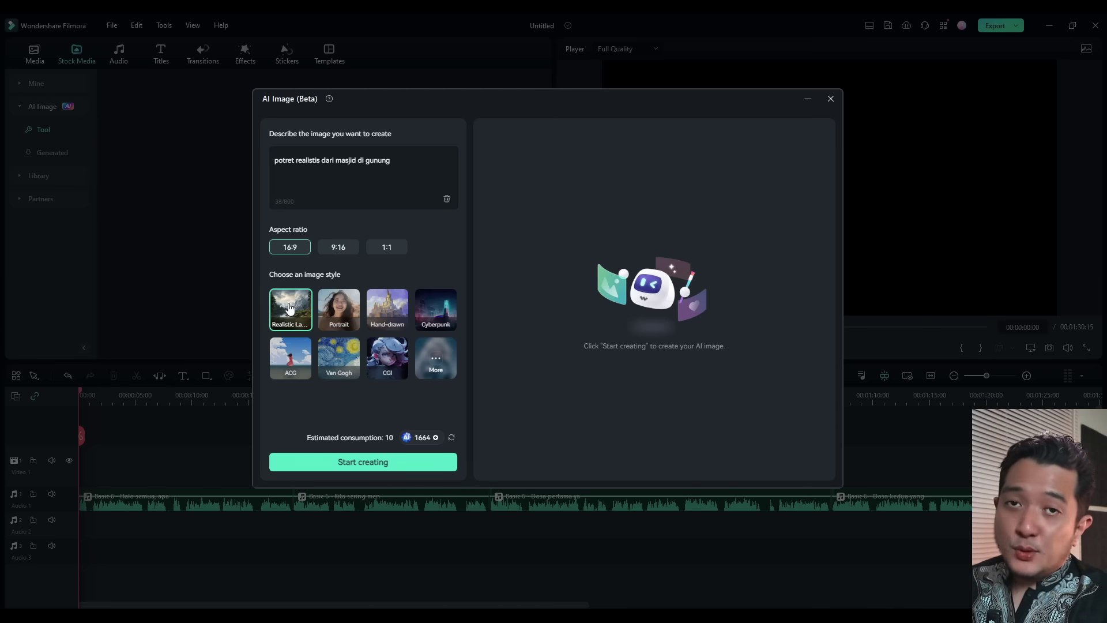
left_click(364, 470)
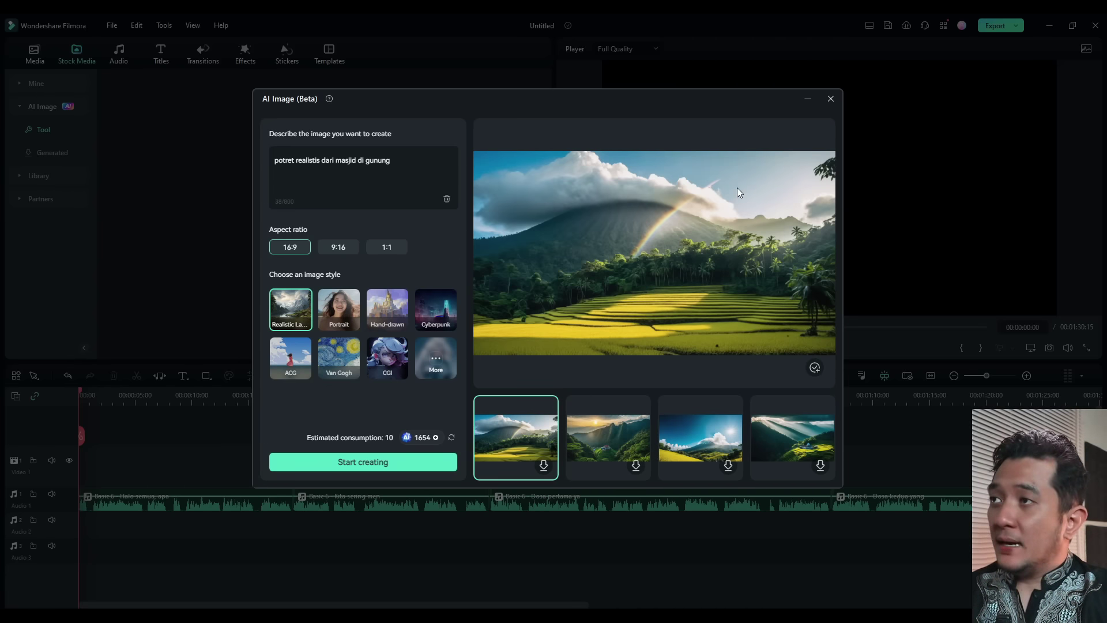
Compare the generated images, download the fourth one showing a mosque on rice terraces, and close the AI Image dialog
left_click(600, 445)
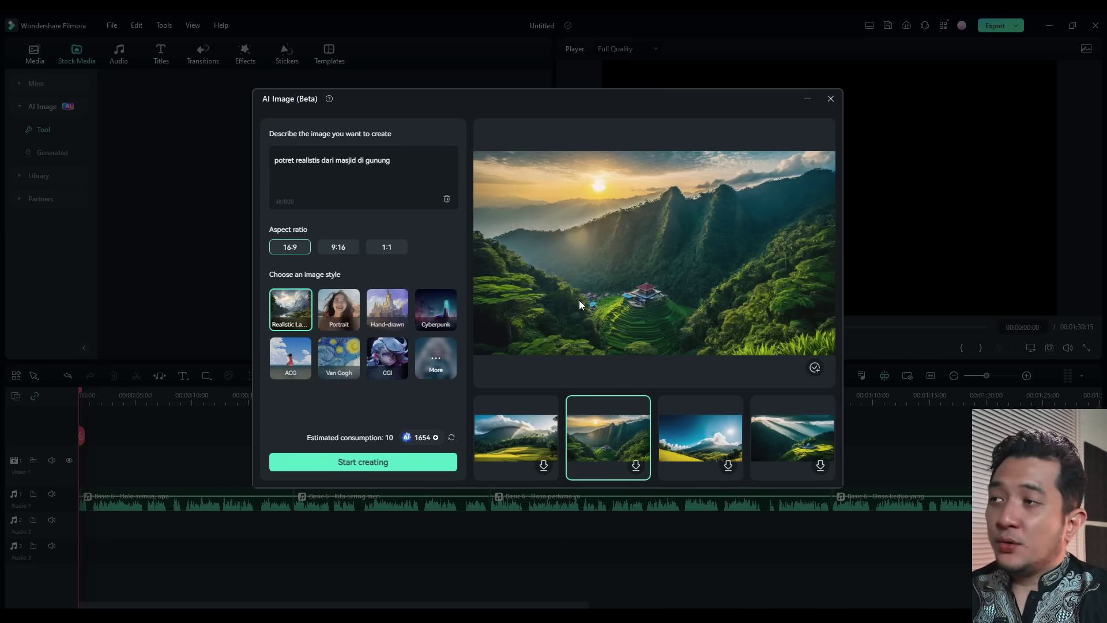
left_click(700, 437)
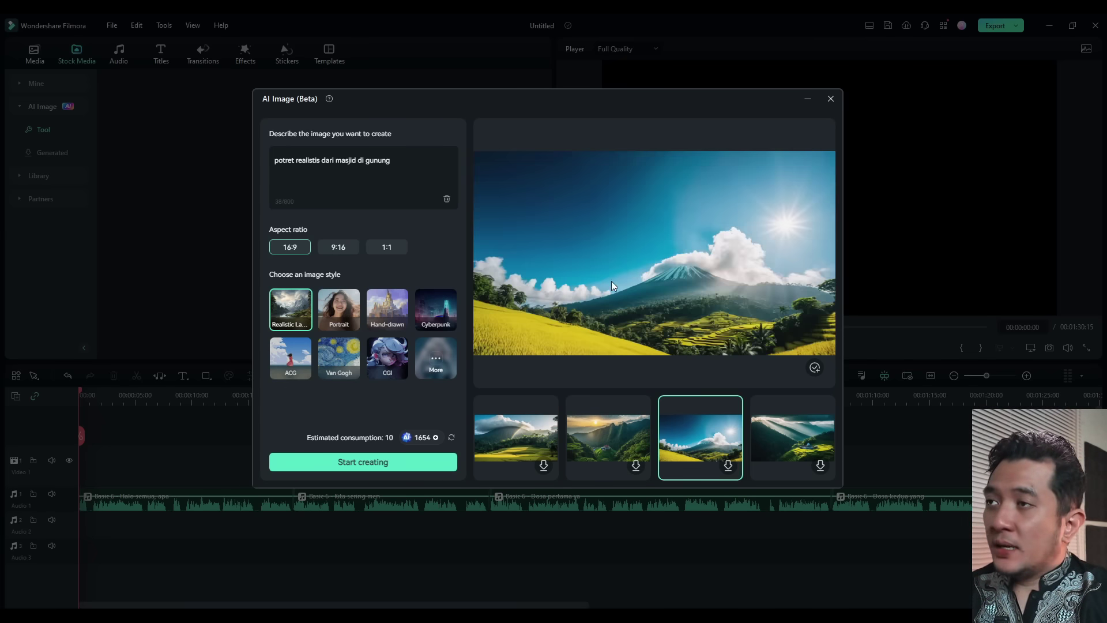
left_click(791, 446)
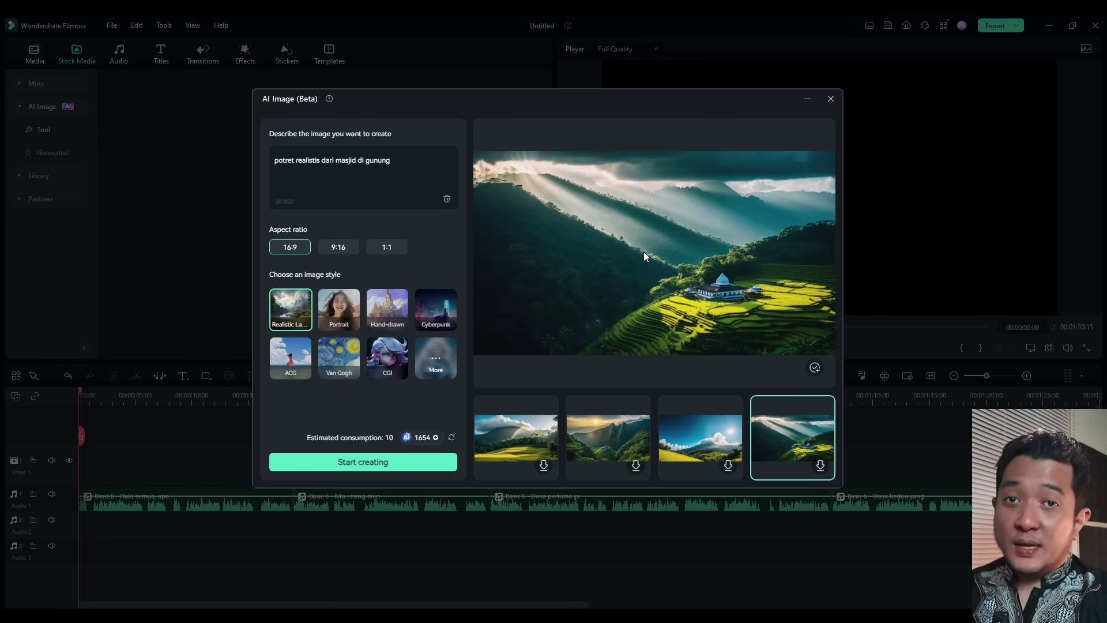
left_click(820, 467)
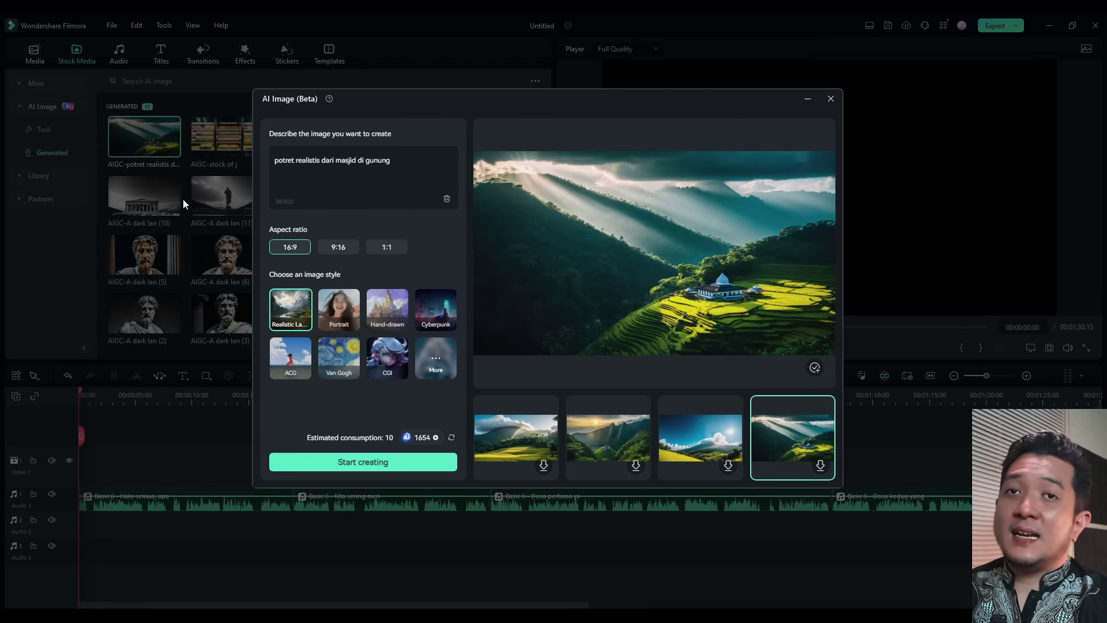
key("Escape")
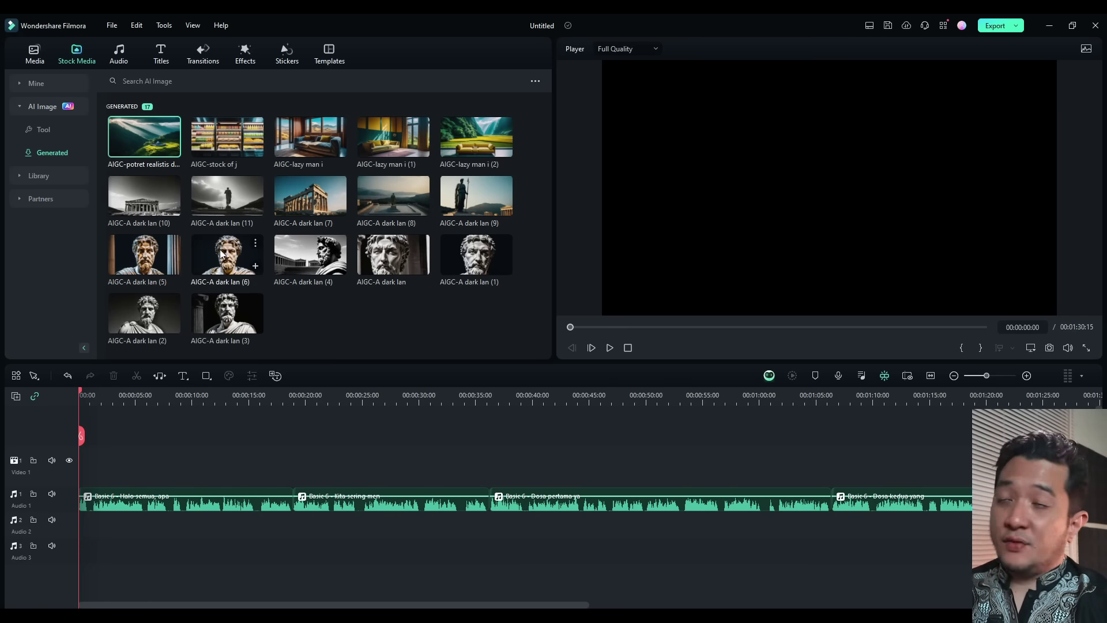
left_click(403, 326)
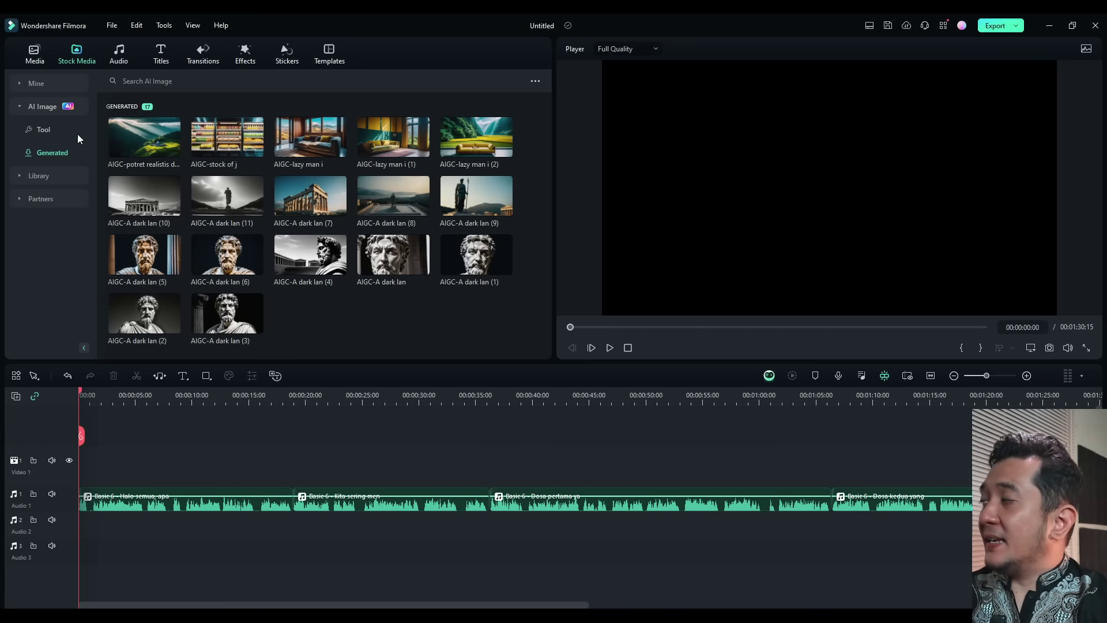
Search the Pexels partner library for "mosque" videos
left_click(38, 200)
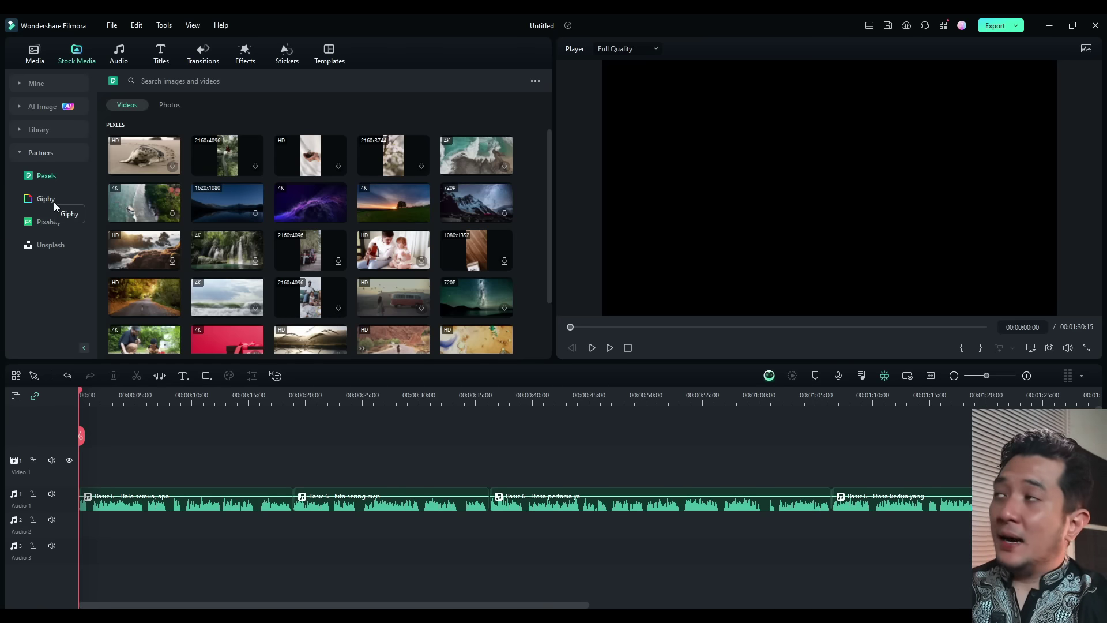
left_click(202, 81)
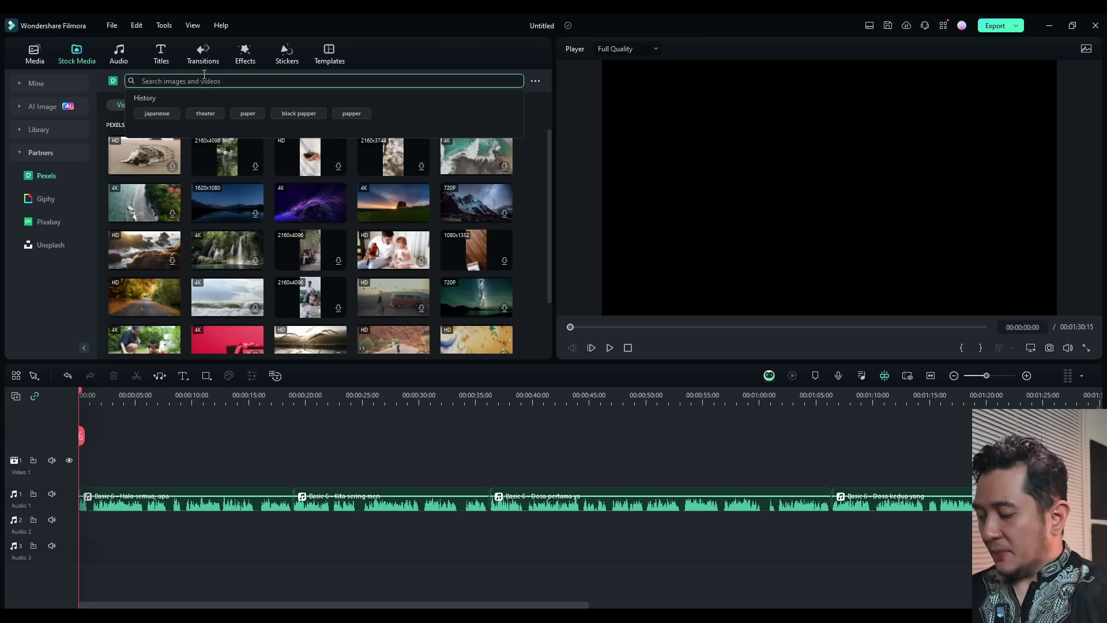
type("mosque")
key("Return")
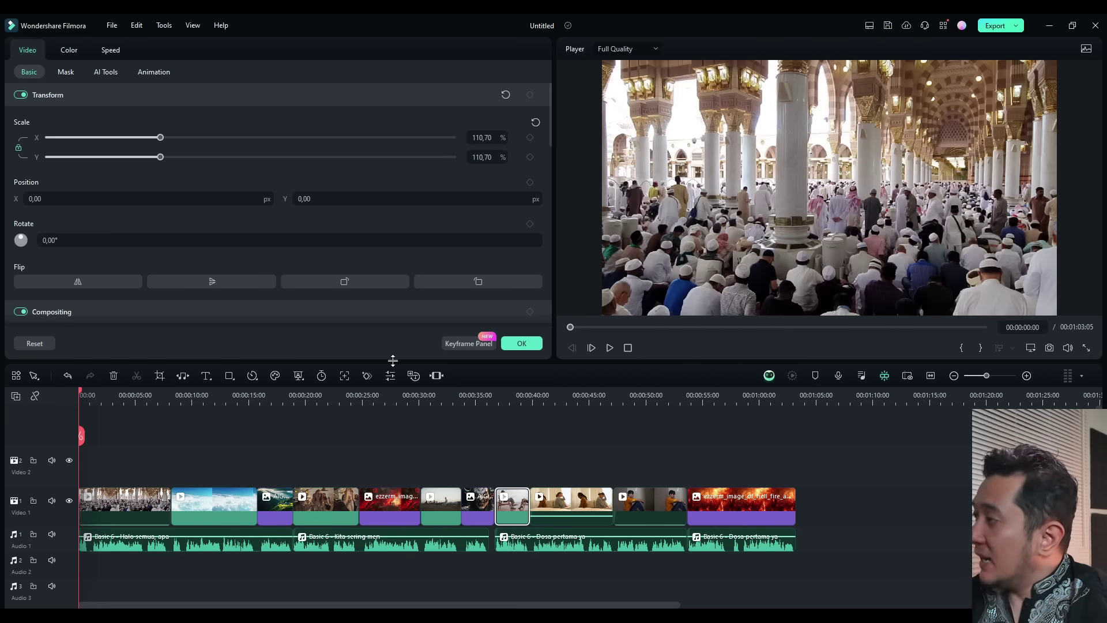
Apply Pan & Zoom to the AI mosque image at about 00:00:17, with a 768 x 432 end frame around the mosque, and preview it
left_click_drag(81, 393, 385, 438)
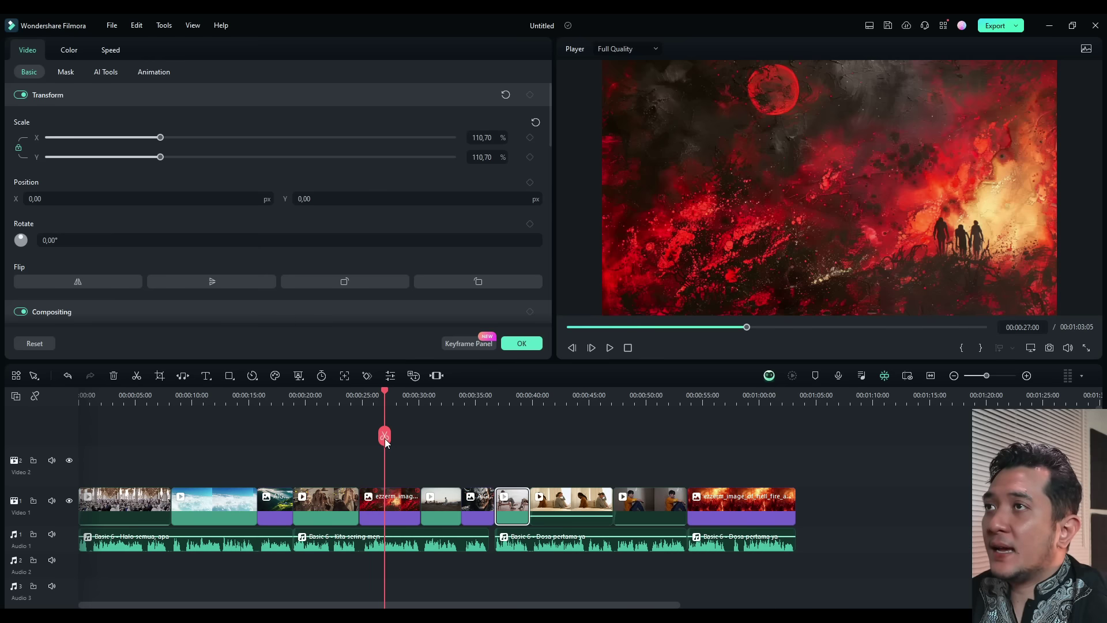
left_click(442, 398)
left_click_drag(442, 398, 490, 404)
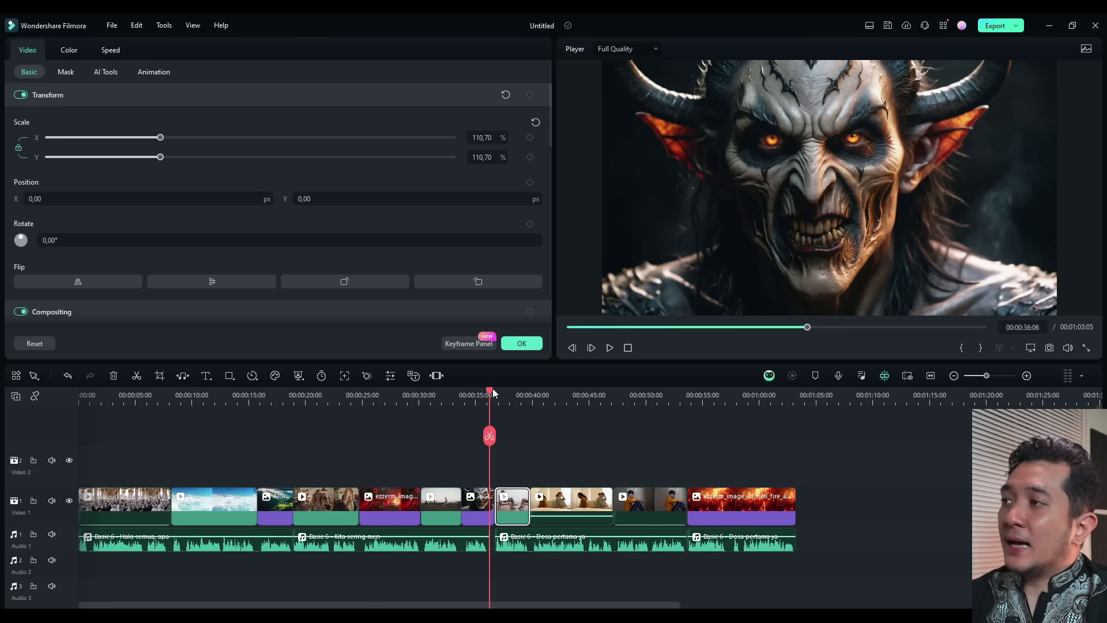
left_click_drag(492, 394, 277, 419)
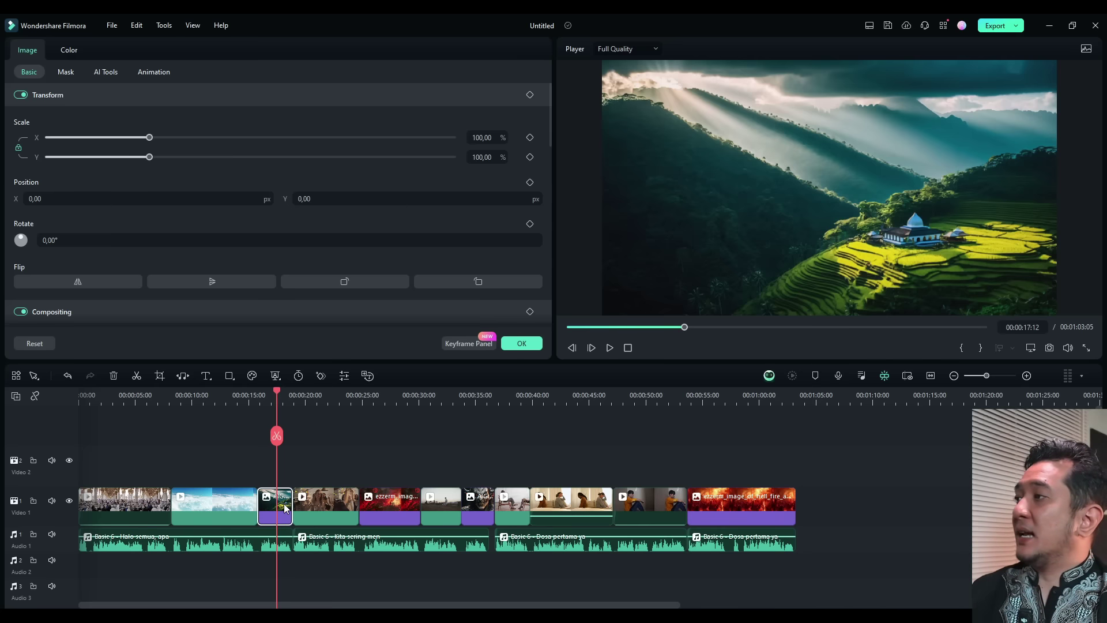
left_click(159, 376)
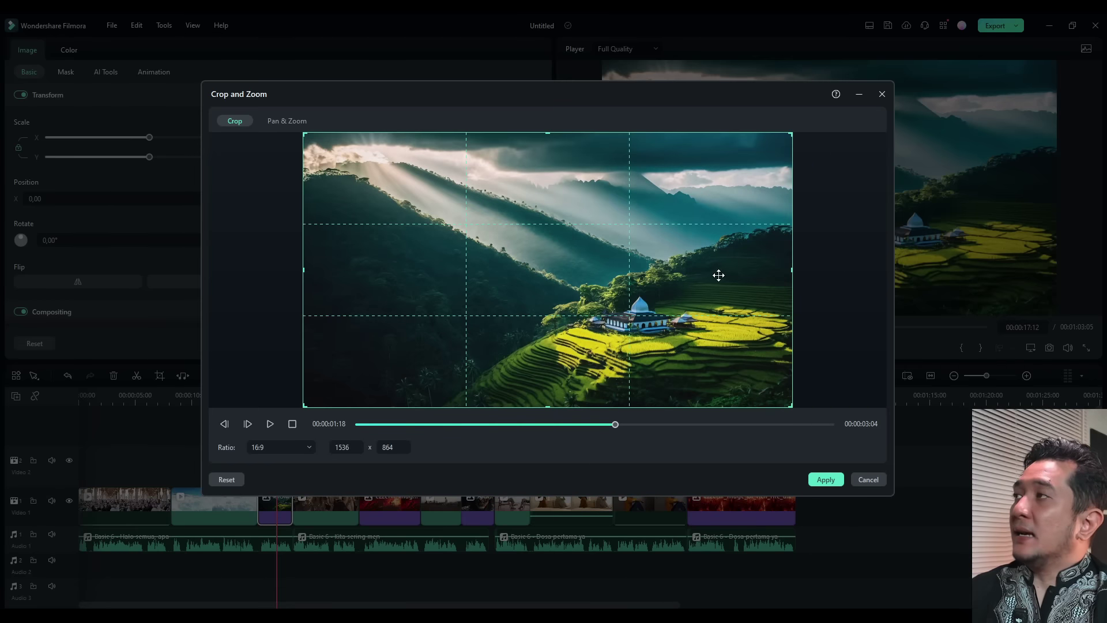
left_click(295, 121)
left_click_drag(792, 134, 586, 249)
left_click_drag(514, 313, 665, 290)
left_click(578, 266)
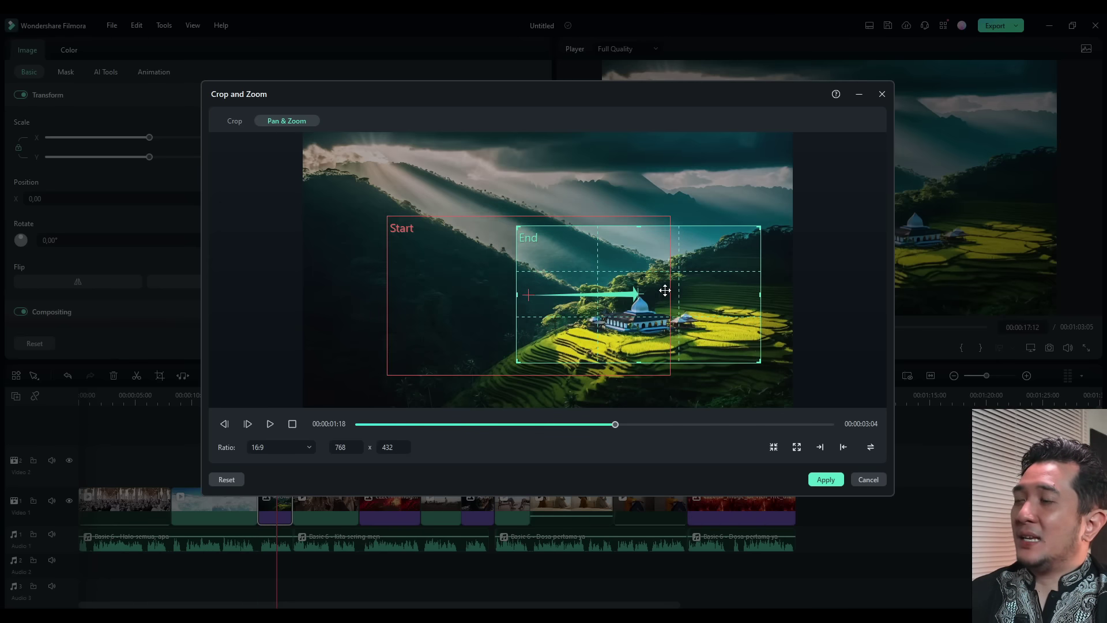
left_click(826, 480)
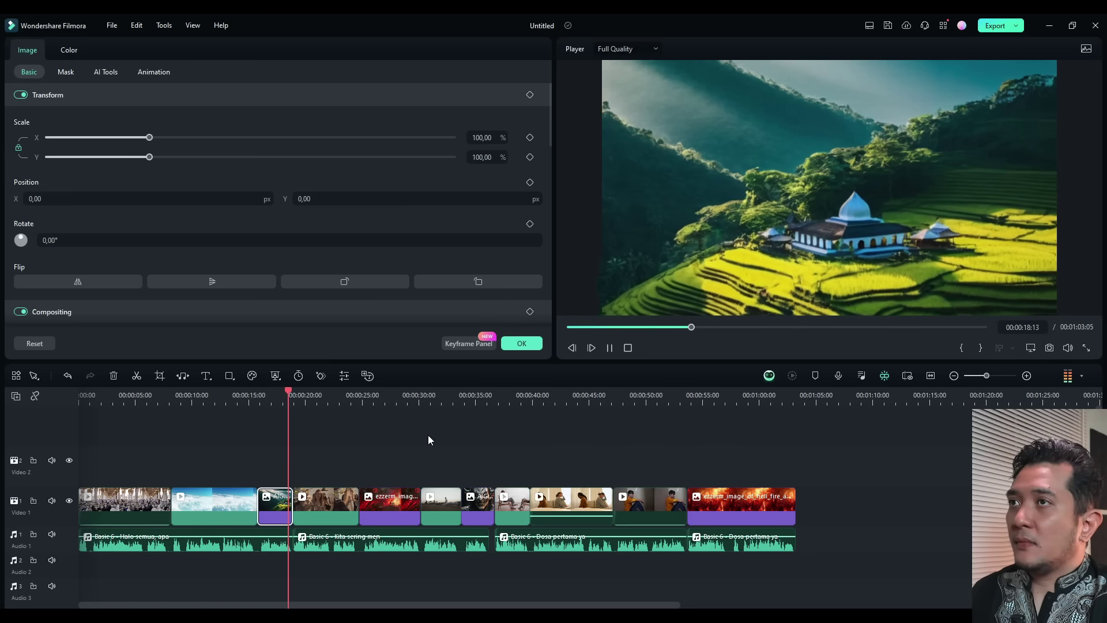
left_click(296, 434)
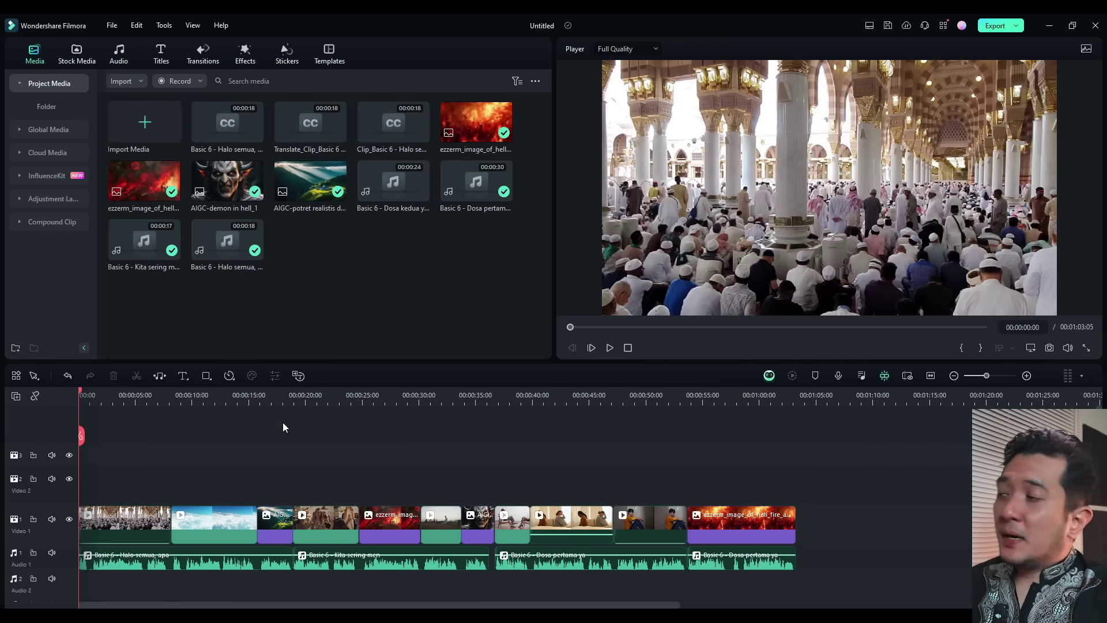
Transcribe the first narration clip with AI Text Based Editing in Indonesian (Indonesia) and export the subtitles to the timeline
right_click(185, 564)
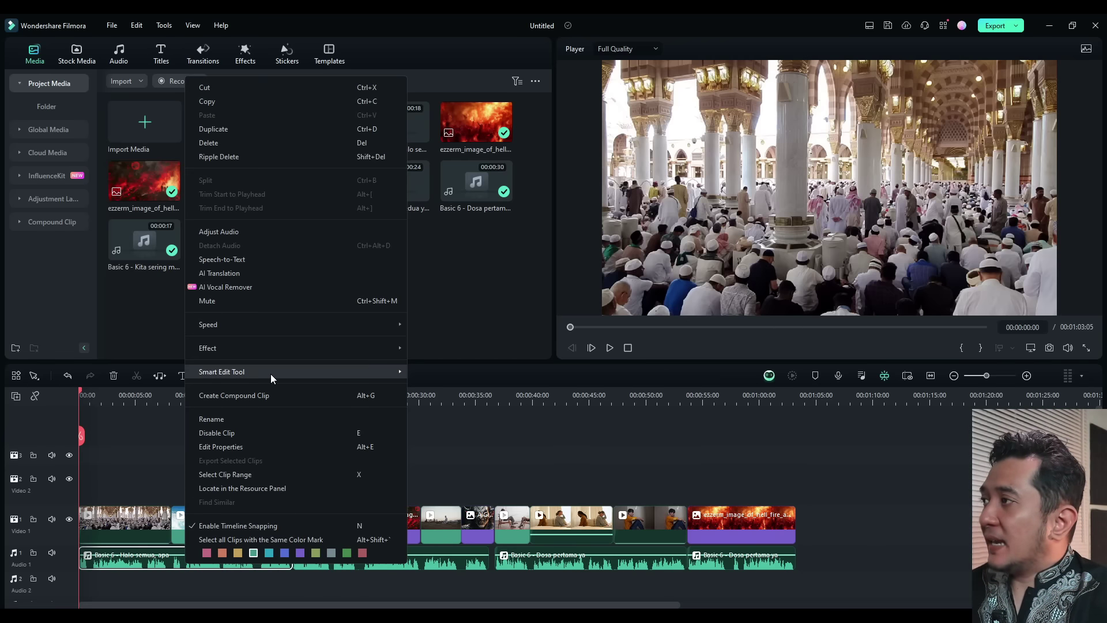
mouse_move(272, 374)
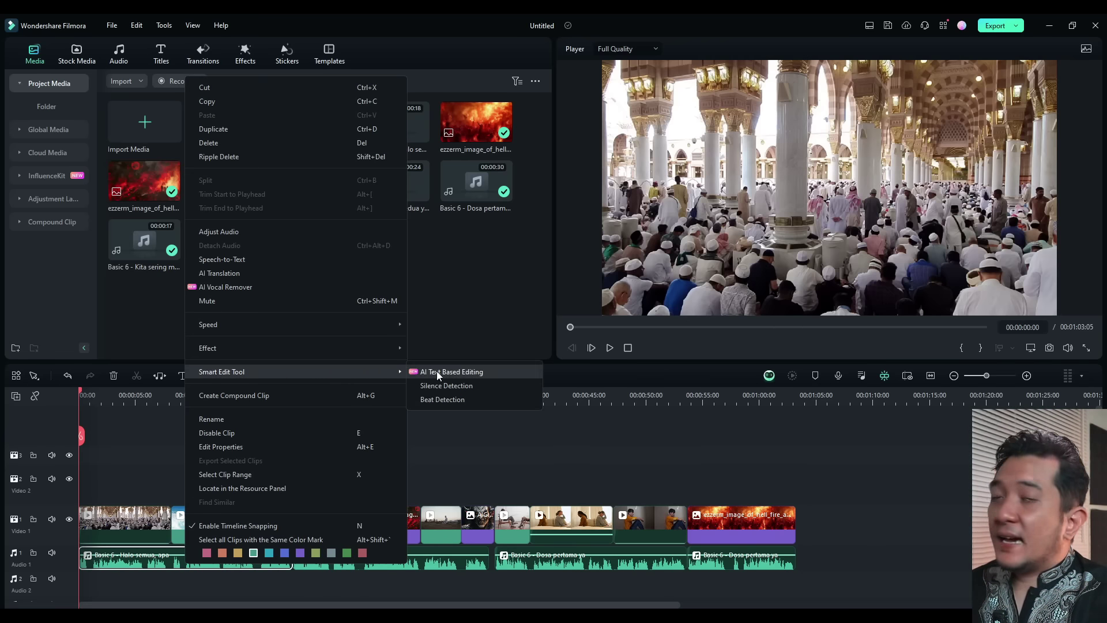
left_click(455, 374)
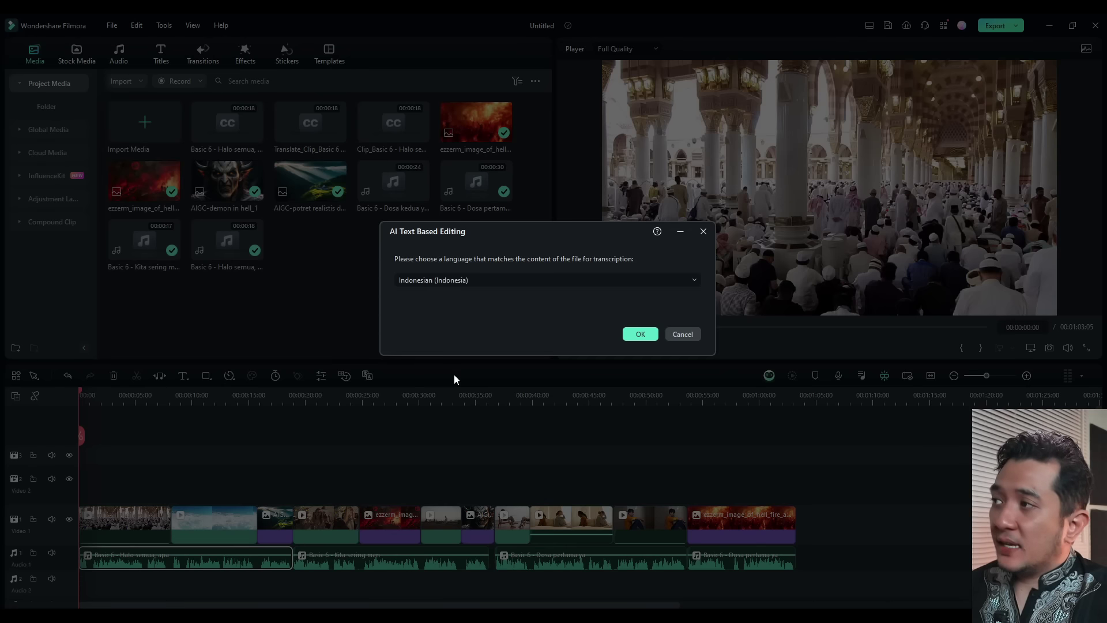
left_click(642, 336)
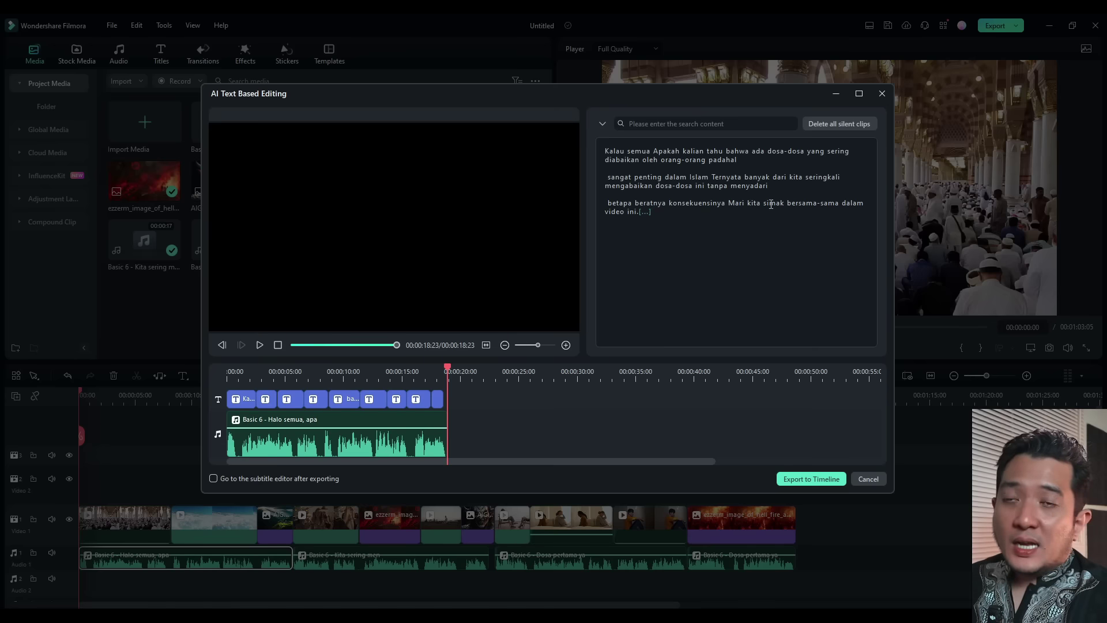
left_click(819, 478)
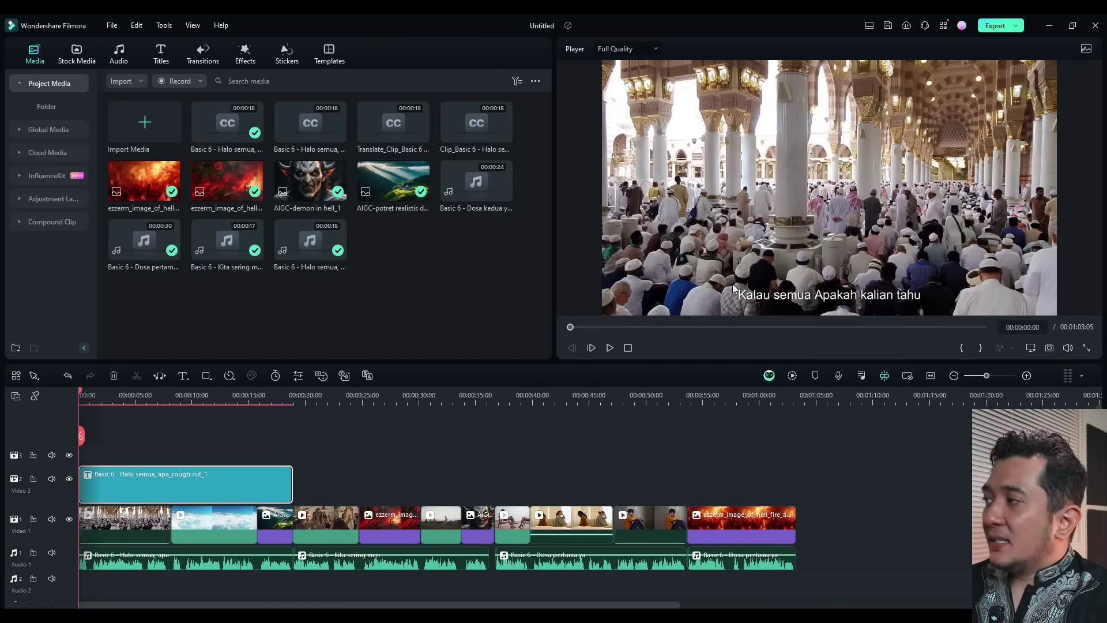
Open the first narration's subtitle file for editing and correct the first word of its opening line to "Halo"
double_click(168, 489)
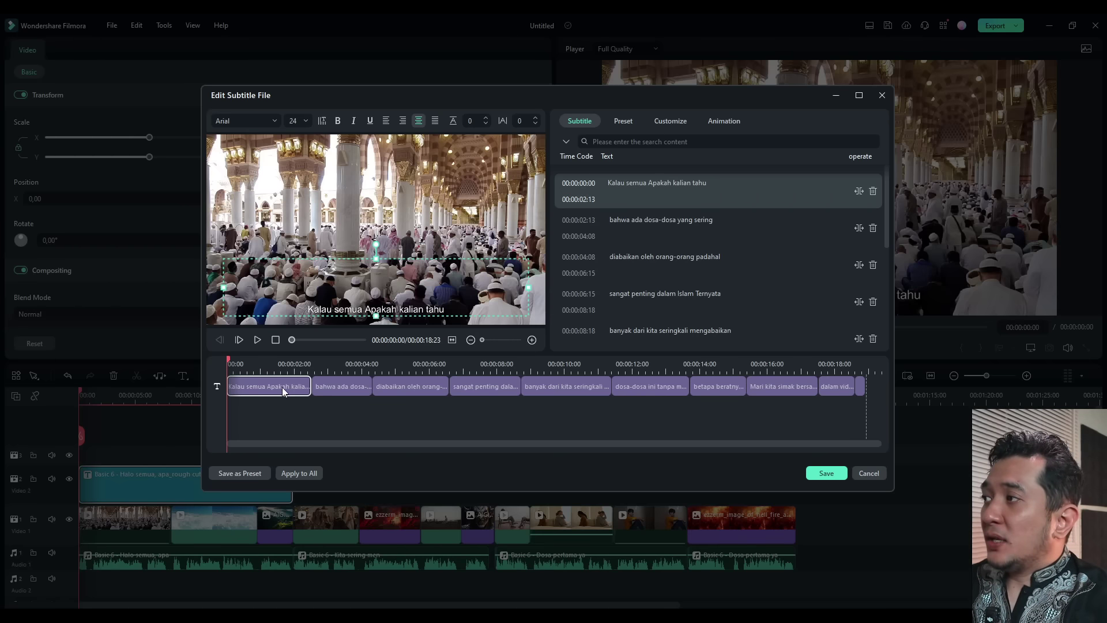
double_click(625, 183)
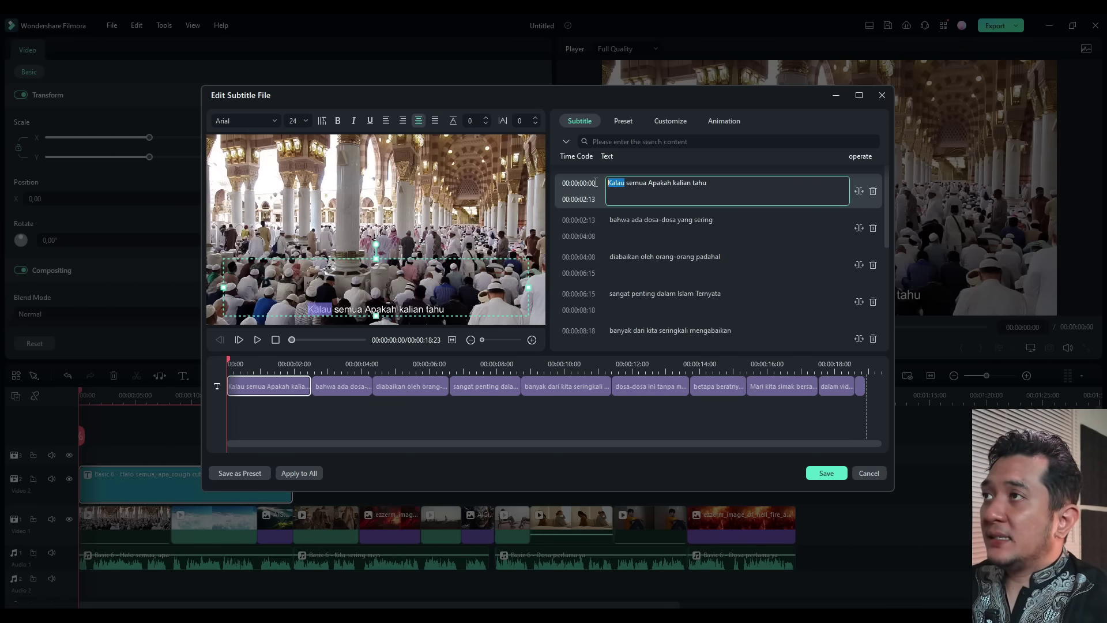
type("Halo")
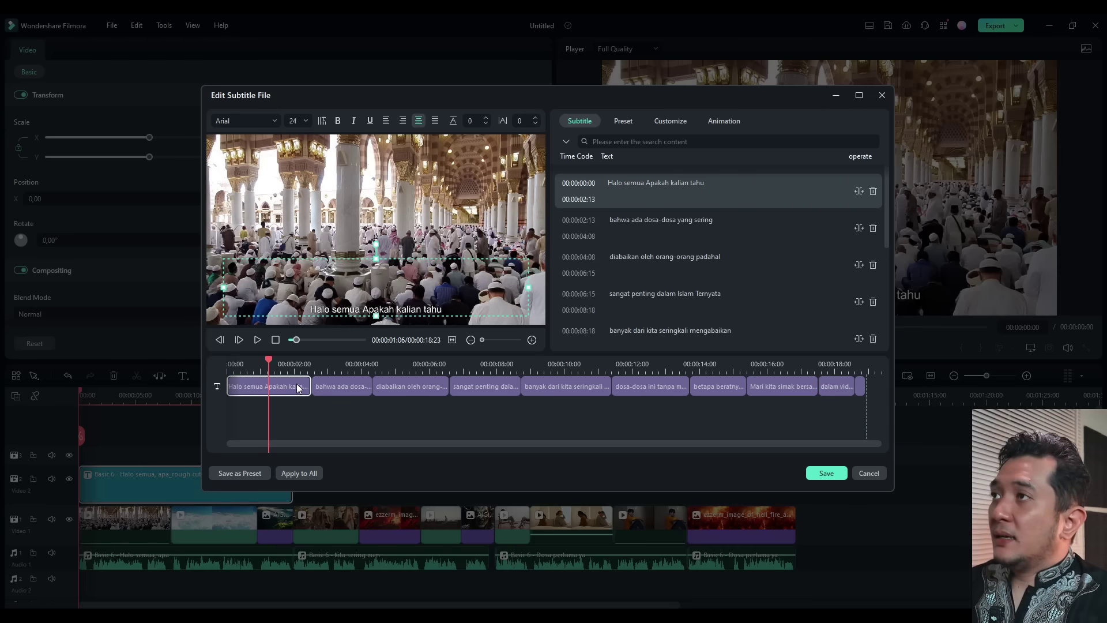
Check the text of the following subtitle segments against the video, from the second through the seventh
left_click(342, 387)
left_click(411, 382)
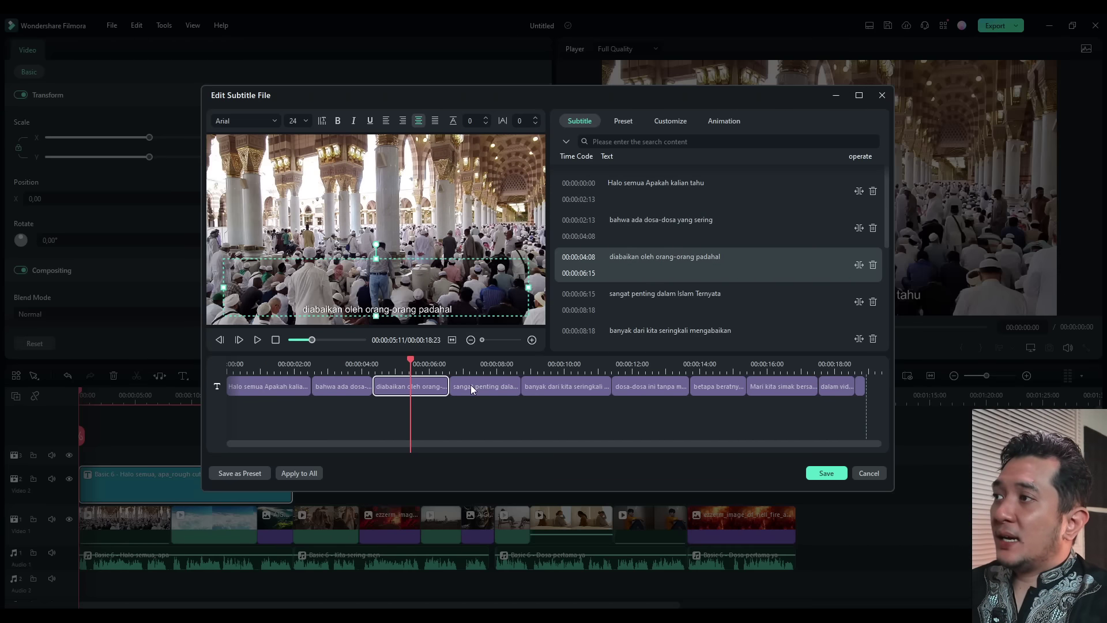
left_click(484, 386)
left_click(560, 385)
left_click(653, 385)
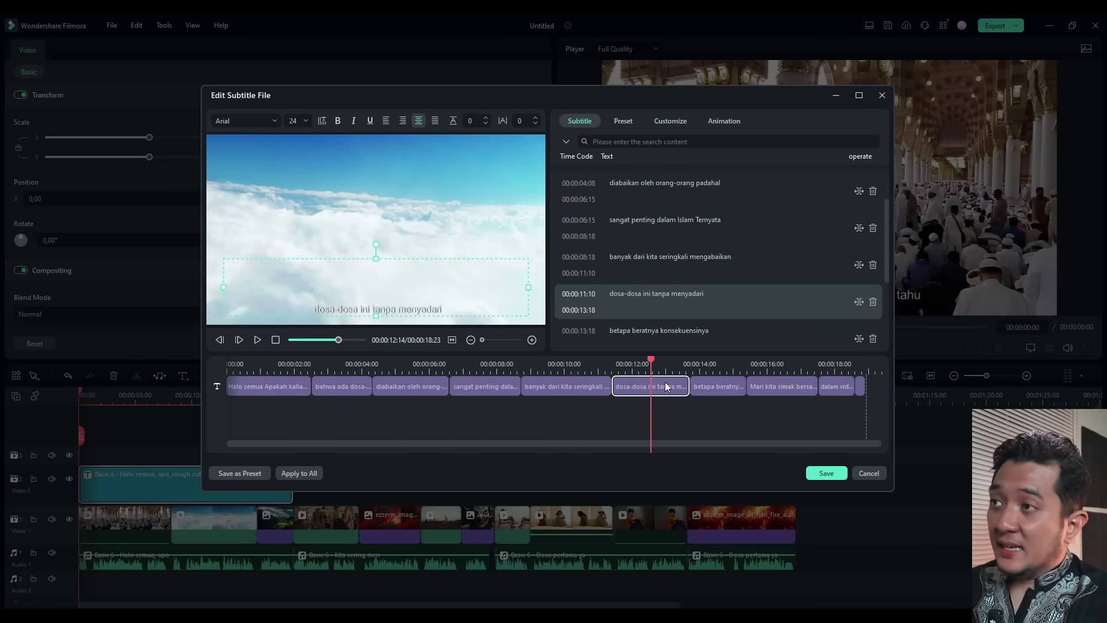
left_click(712, 385)
Set the subtitle font to Antonio Bold at size 36, apply the style to all segments and save the subtitle file
left_click(269, 386)
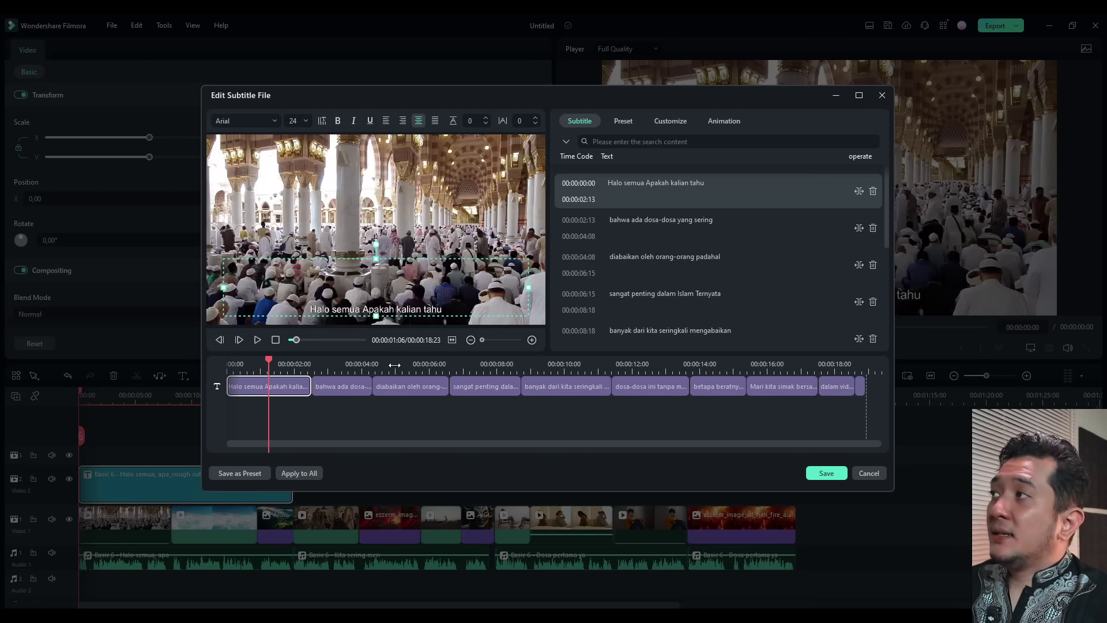
left_click(268, 119)
left_click(306, 122)
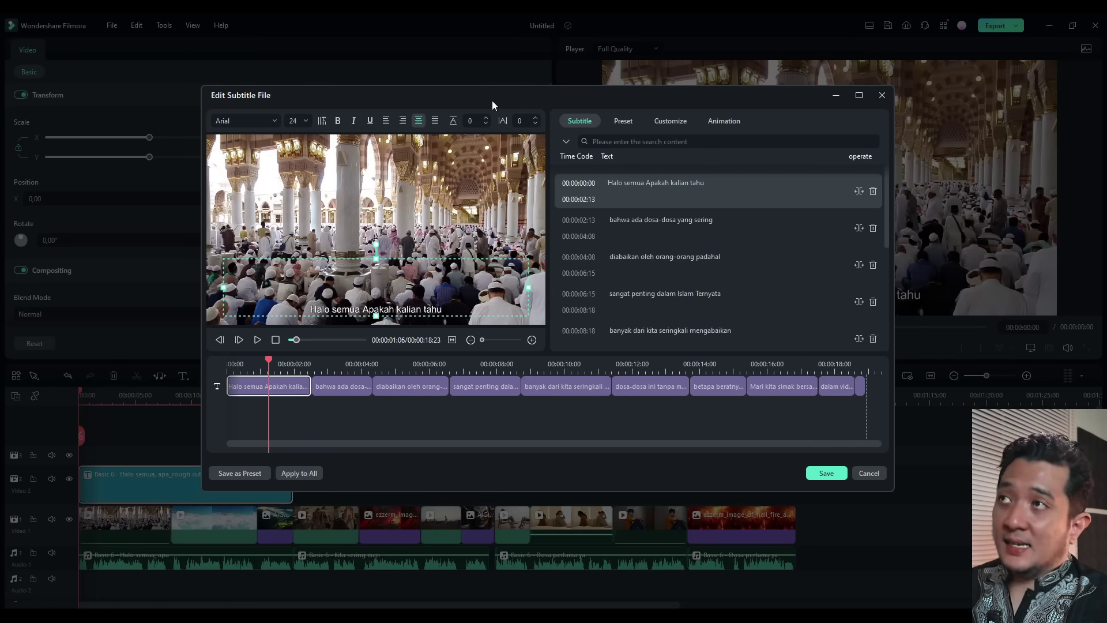
left_click(248, 120)
left_click(247, 279)
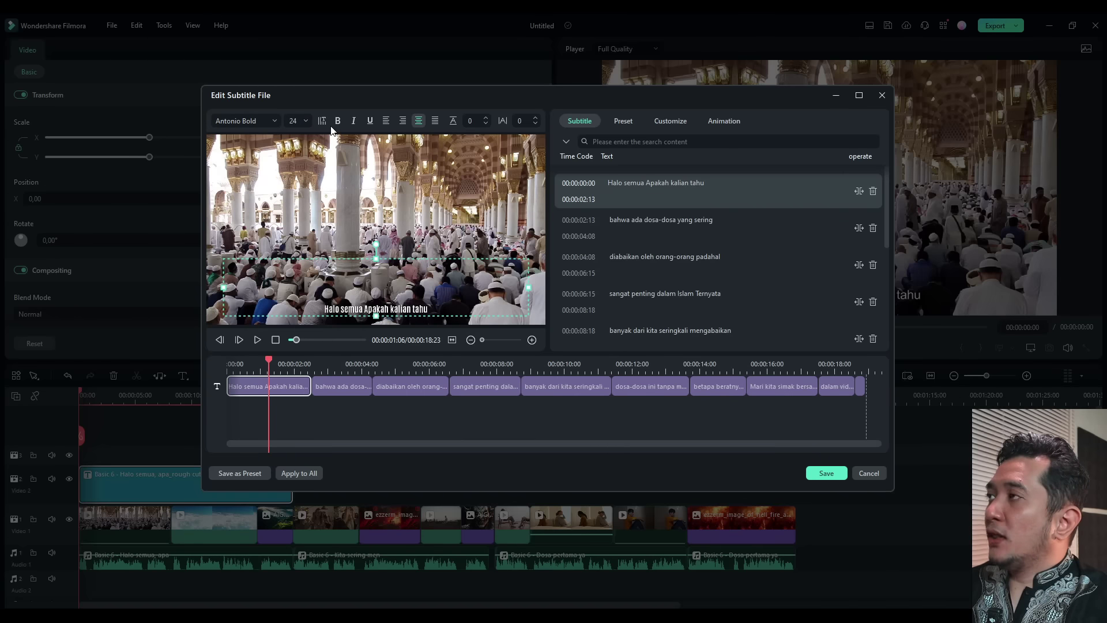
left_click(306, 121)
left_click(293, 175)
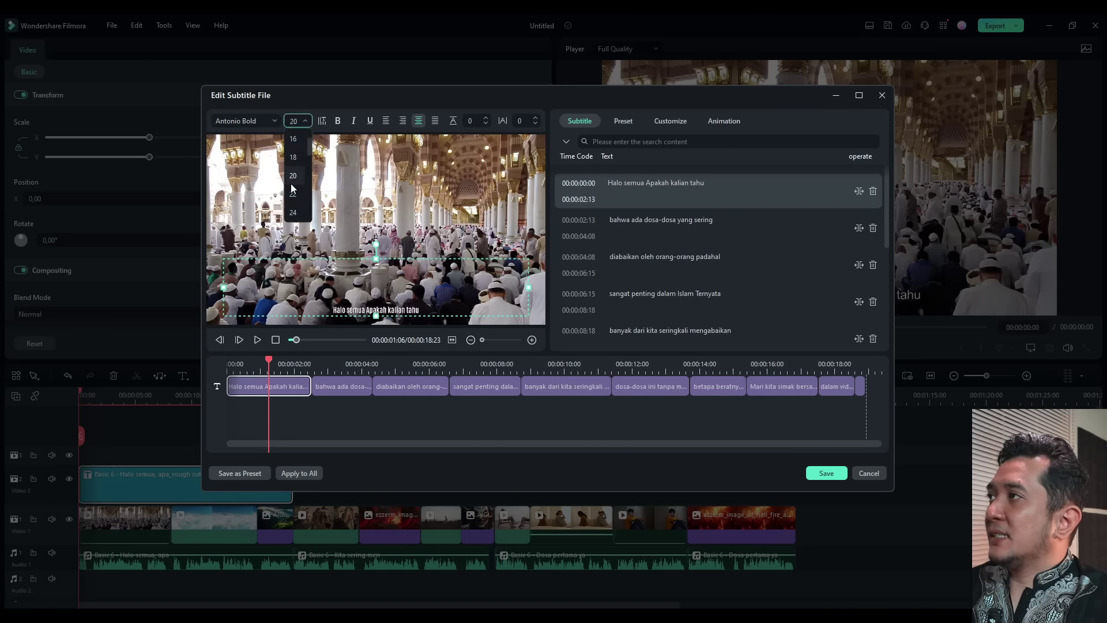
scroll(293, 189, "down", 3)
left_click(299, 213)
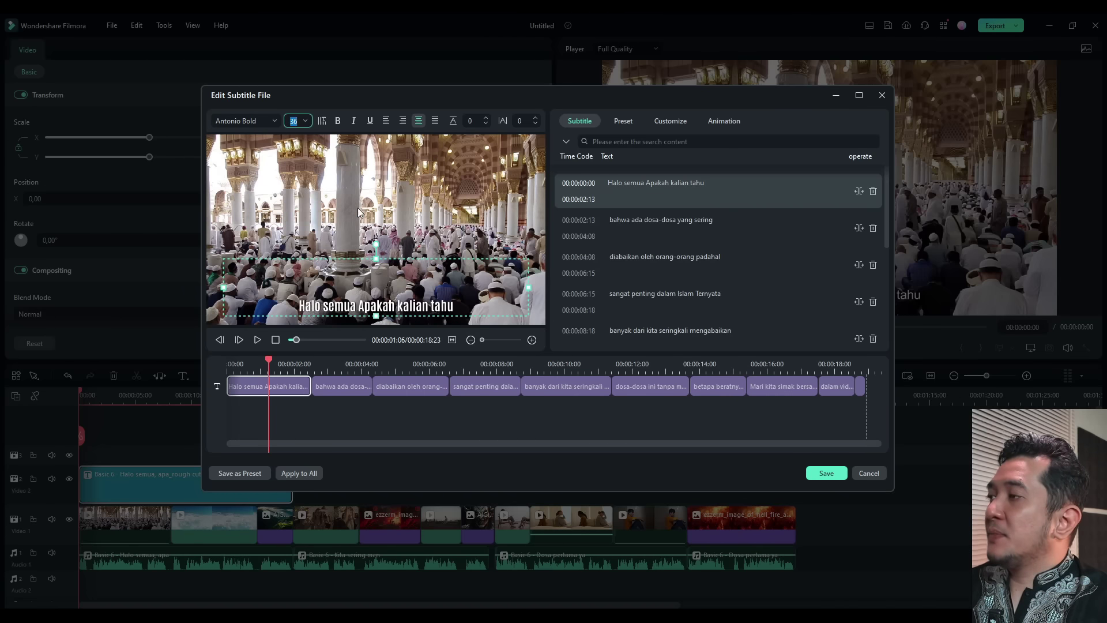
left_click(300, 473)
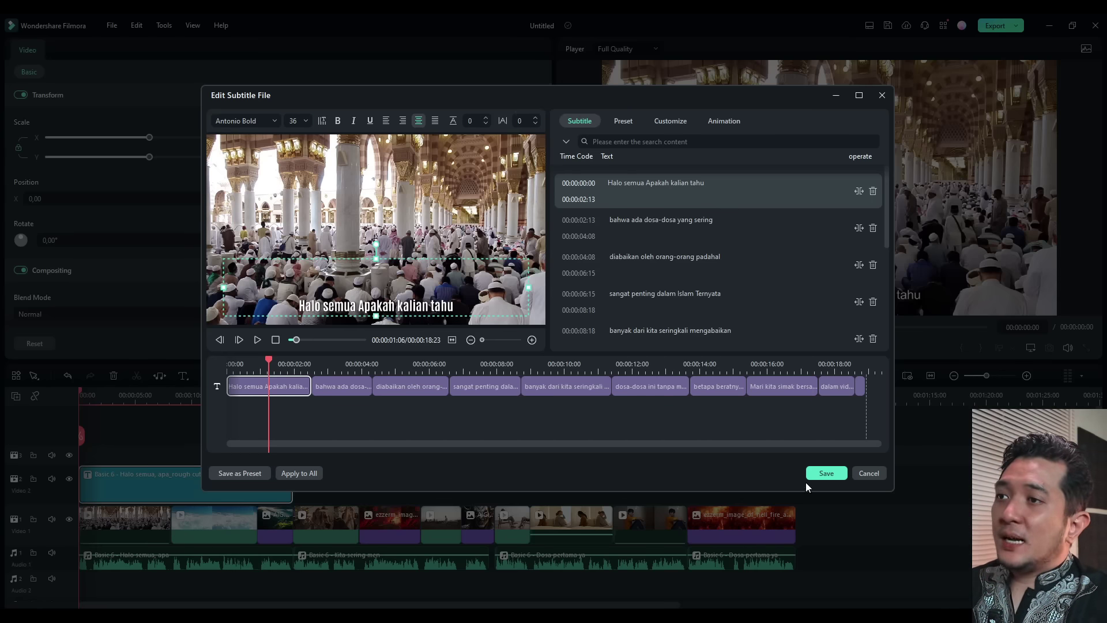
left_click(820, 471)
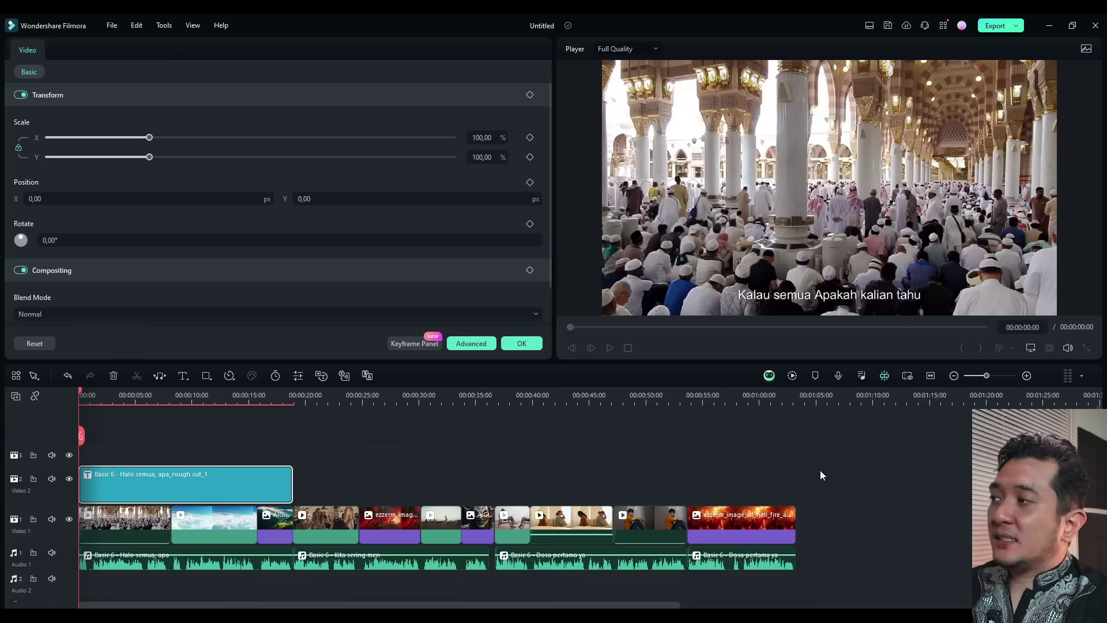
Add subtitles in the same style for the other three narration clips, and return the playhead to about 00:00:00:14
left_click(428, 564)
left_click(620, 566)
left_click(714, 568)
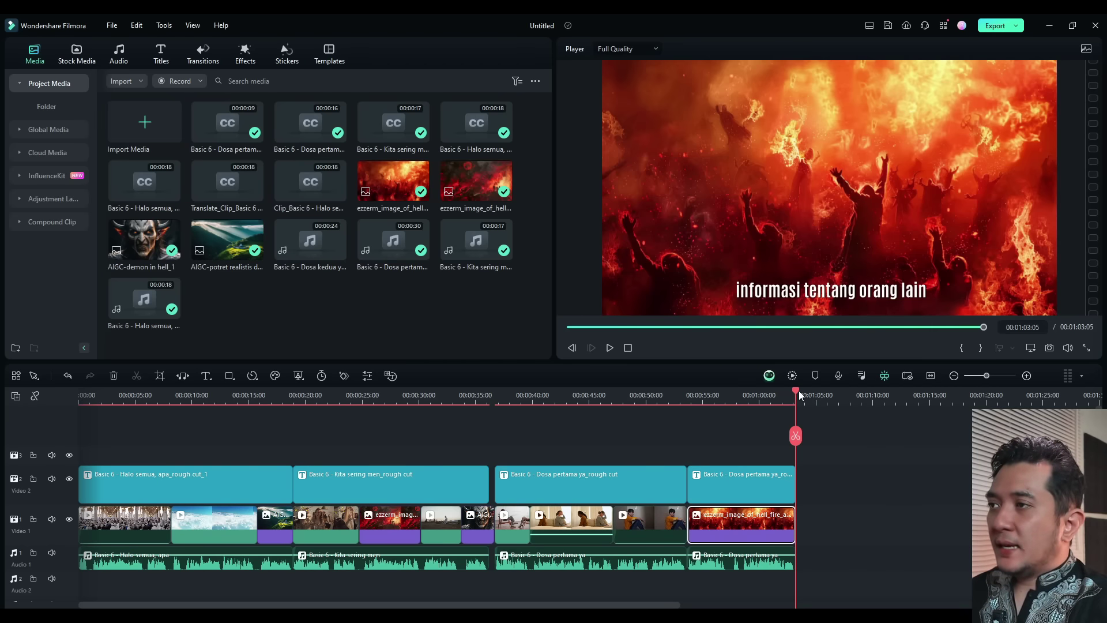
left_click_drag(801, 409, 84, 464)
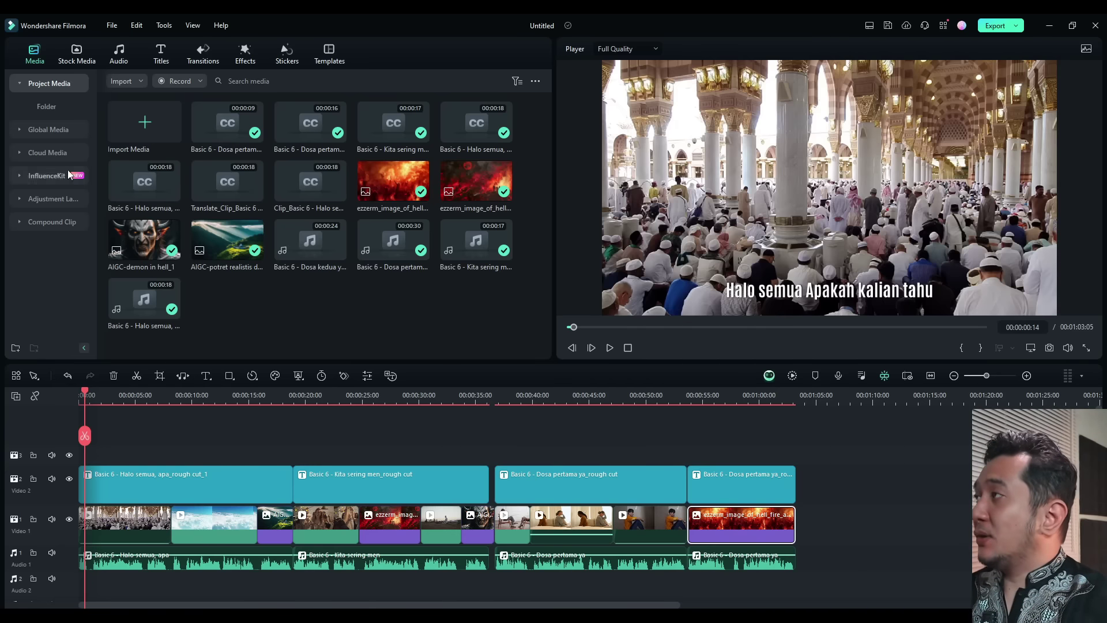
Browse the stock music categories from Happy & Uplifting and Hip Hop through Rock, Corporate and Cinematic
left_click(117, 51)
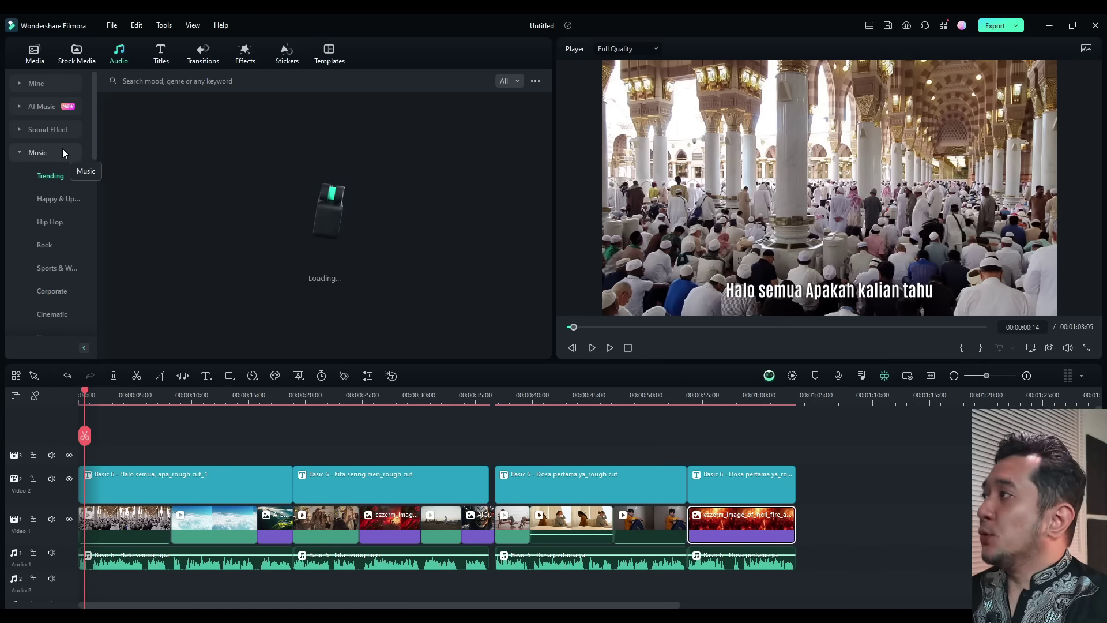
left_click(64, 199)
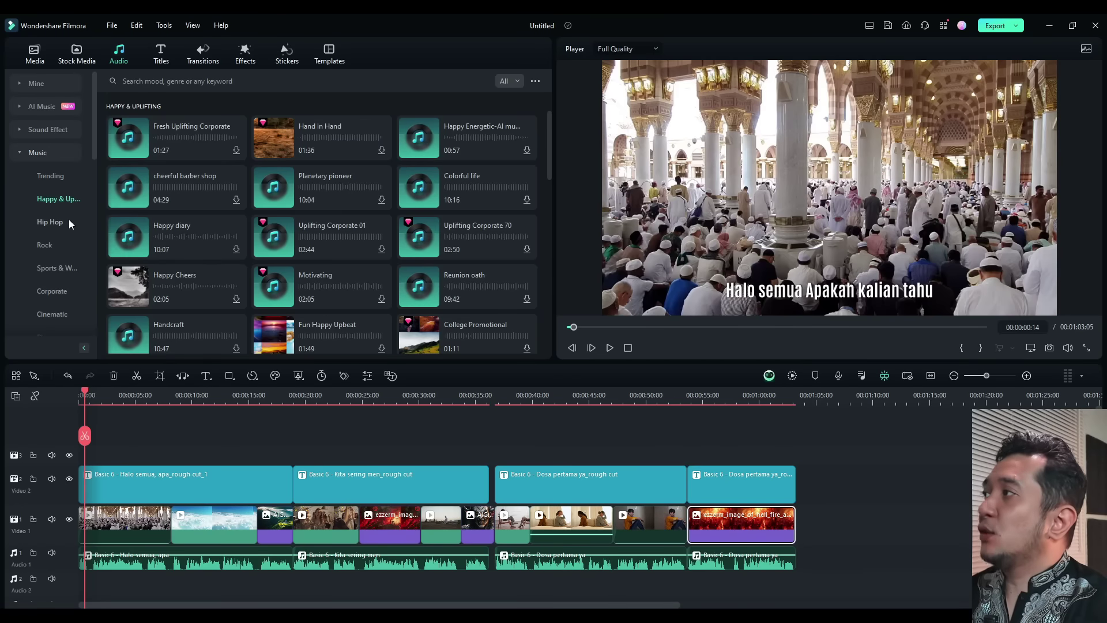
left_click(68, 220)
scroll(68, 223, "down", 1)
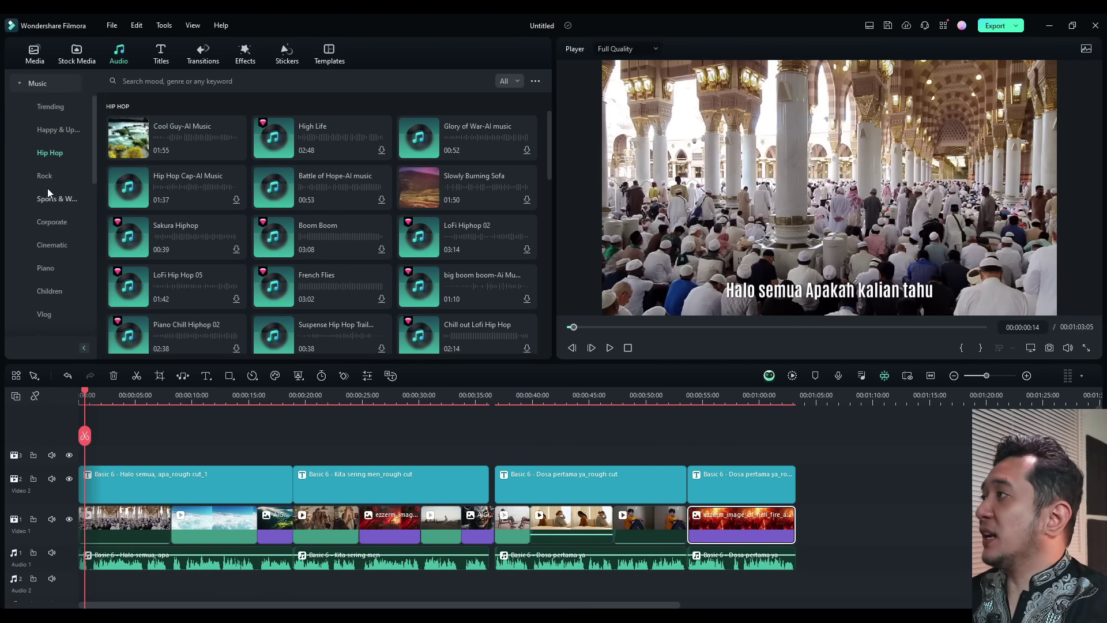
left_click(51, 180)
left_click(60, 199)
left_click(61, 218)
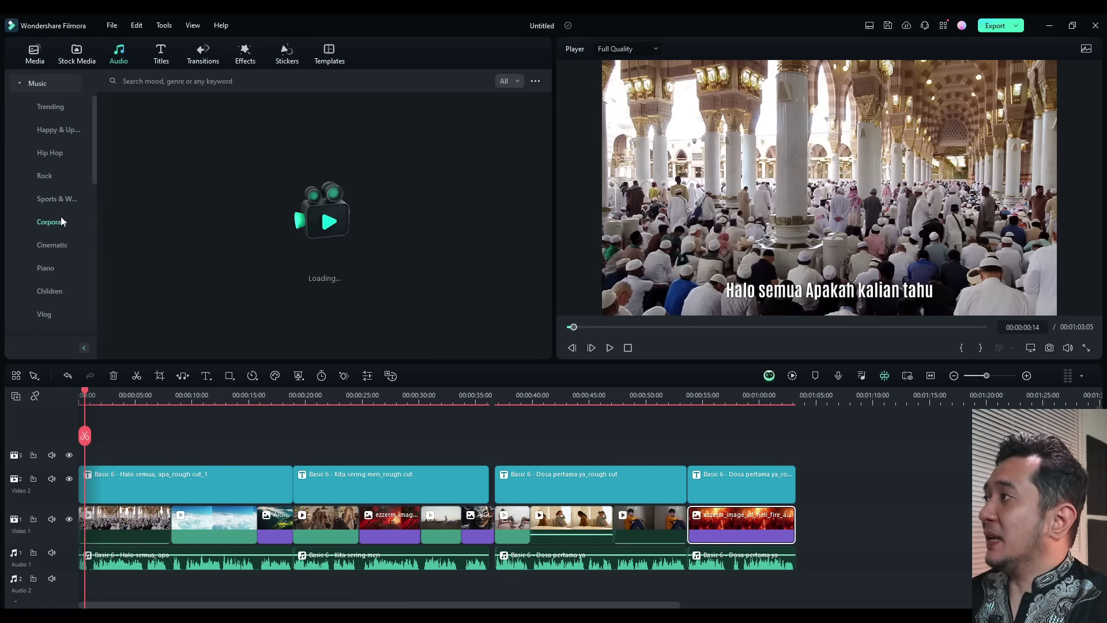
left_click(63, 245)
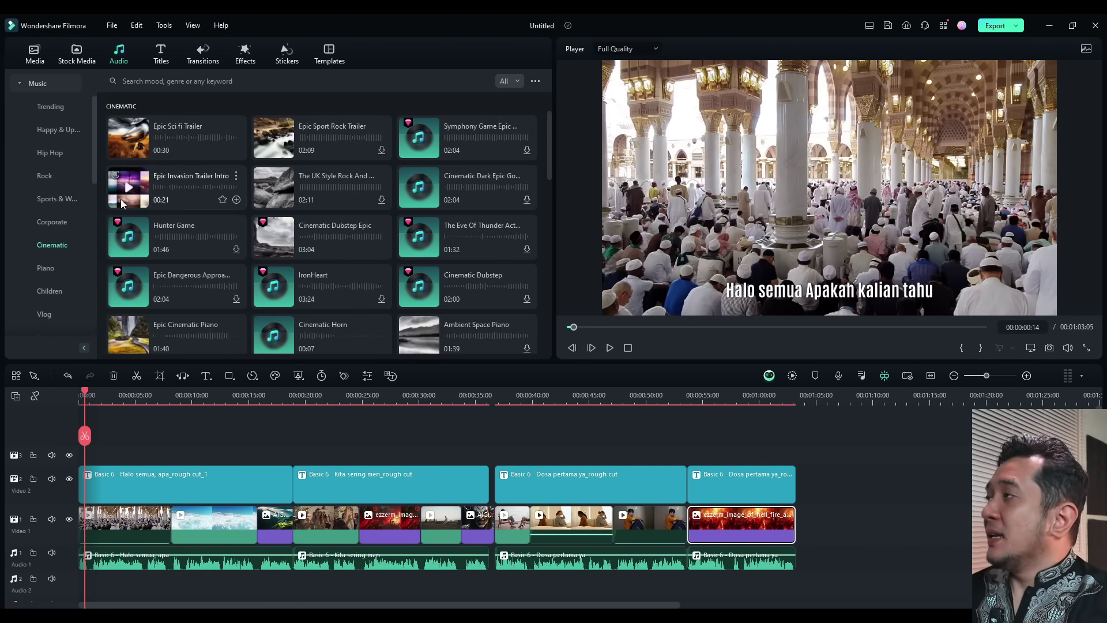
Search the audio library for "islam" and preview the tracks Islamic Pilgrimage and Land Of Islam
left_click(204, 81)
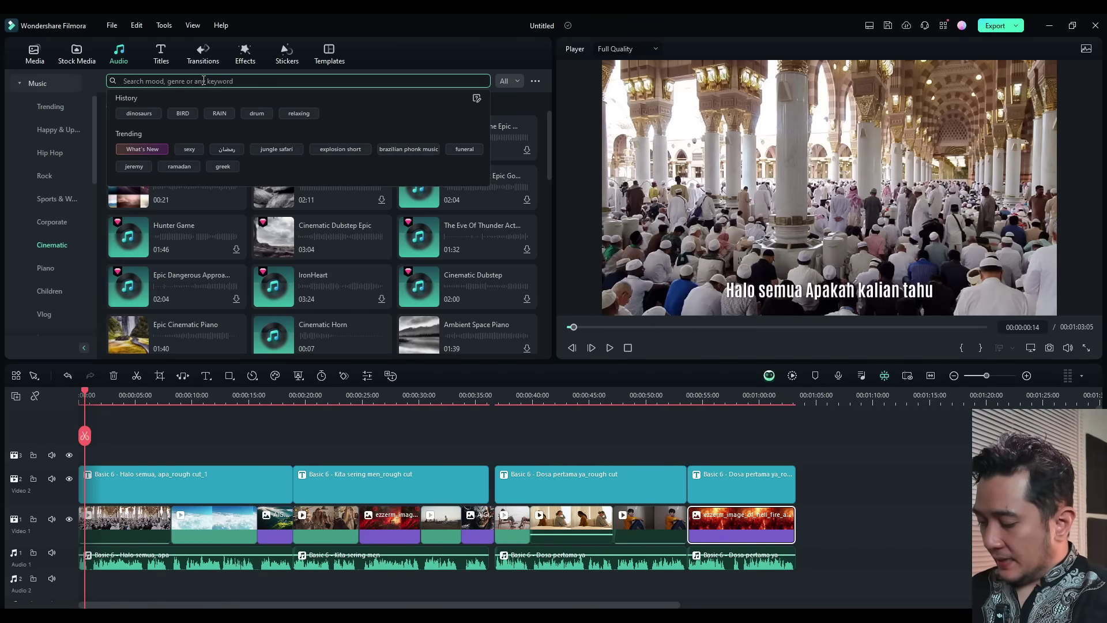
type("islam")
key("Return")
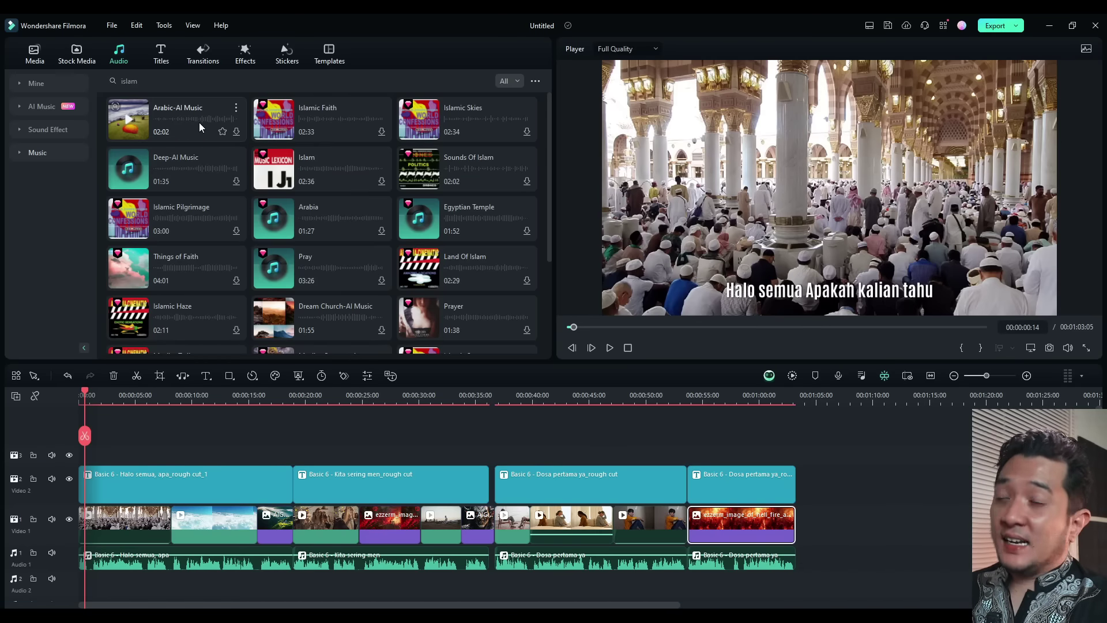
left_click(132, 223)
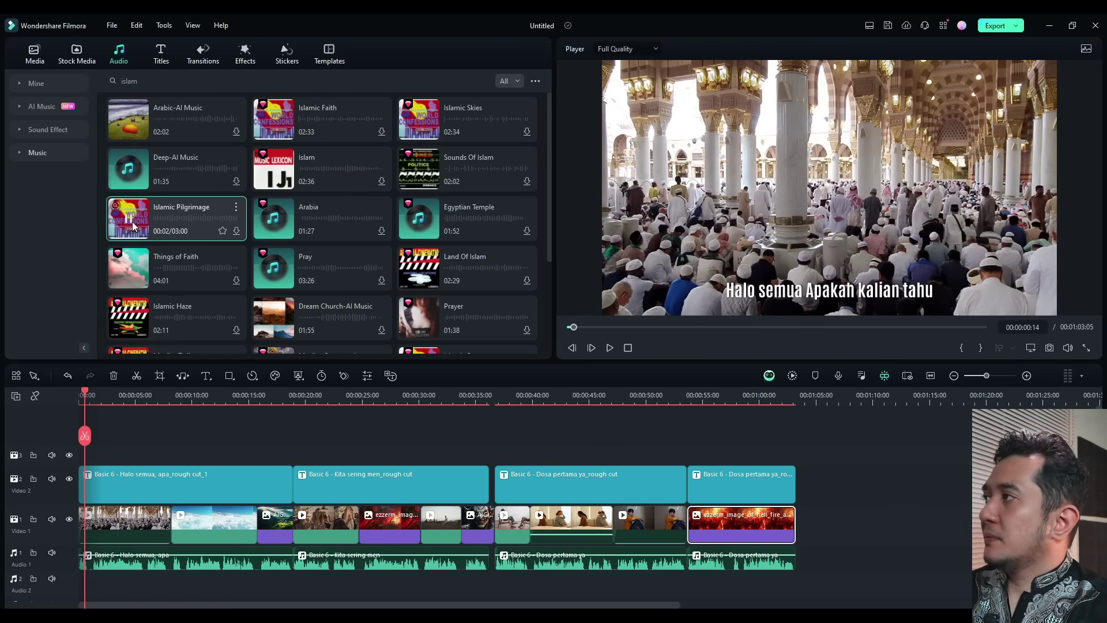
left_click(424, 262)
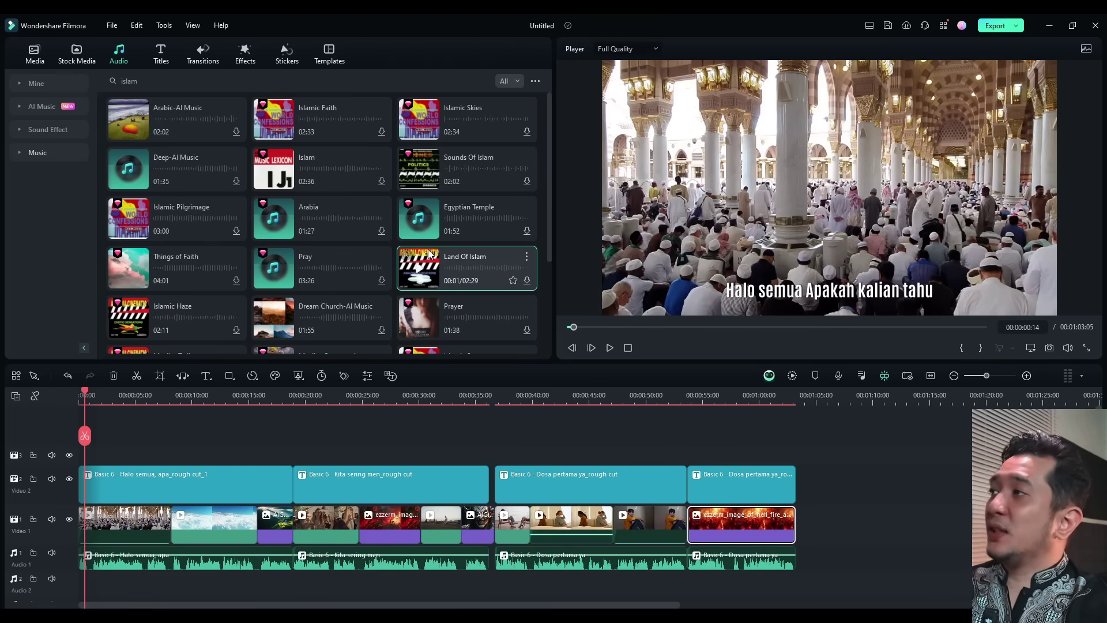
scroll(439, 196, "down", 2)
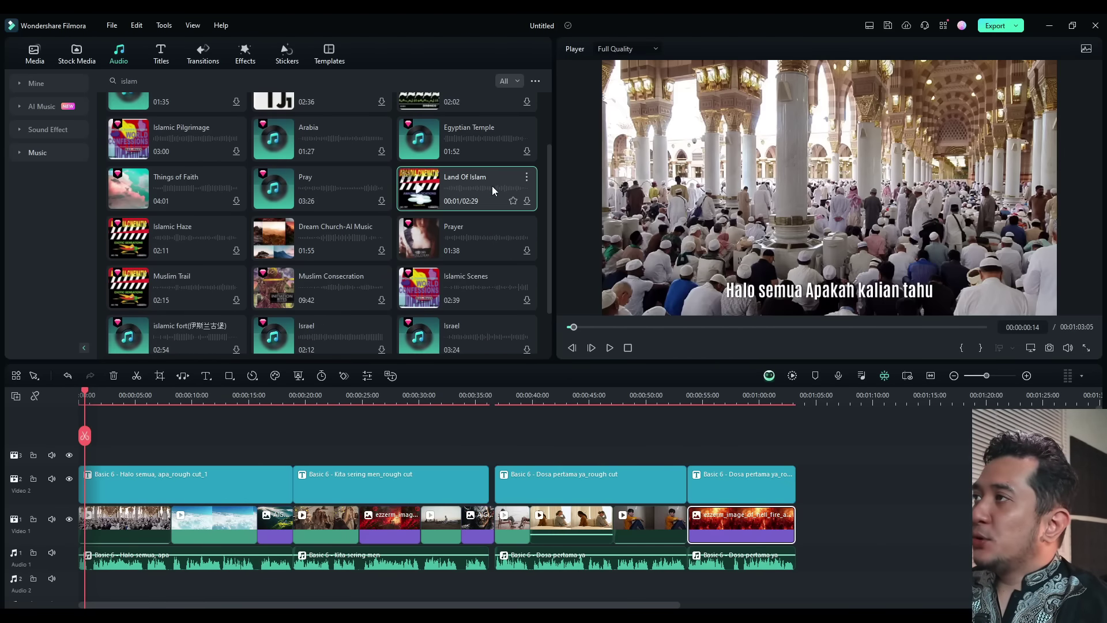
Place Land Of Islam at the start of the Audio 2 track and lower its volume as background music
left_click_drag(441, 202, 92, 545)
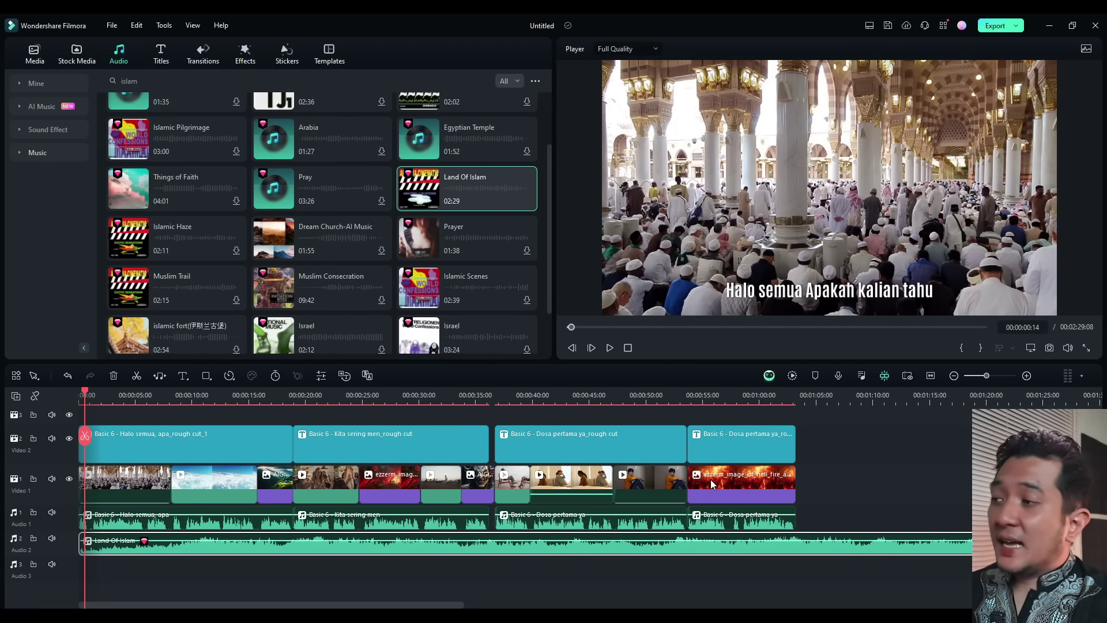
double_click(503, 551)
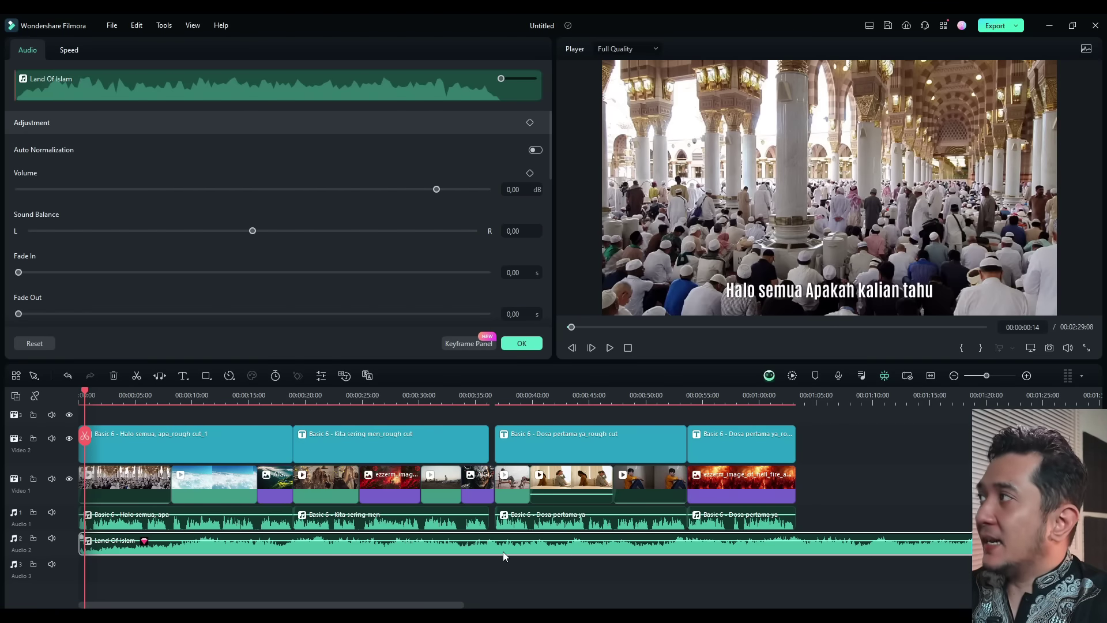
left_click_drag(436, 190, 376, 201)
left_click(521, 343)
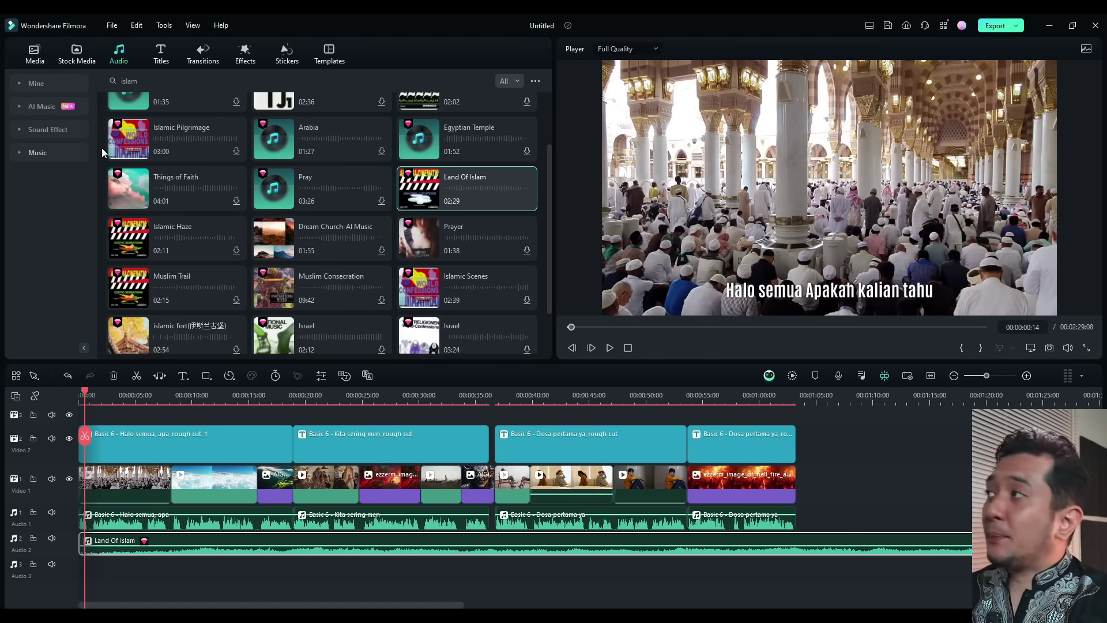
Open the AI Music Generator and choose the Sentimental mood, Cinematic theme and World genre
left_click(40, 112)
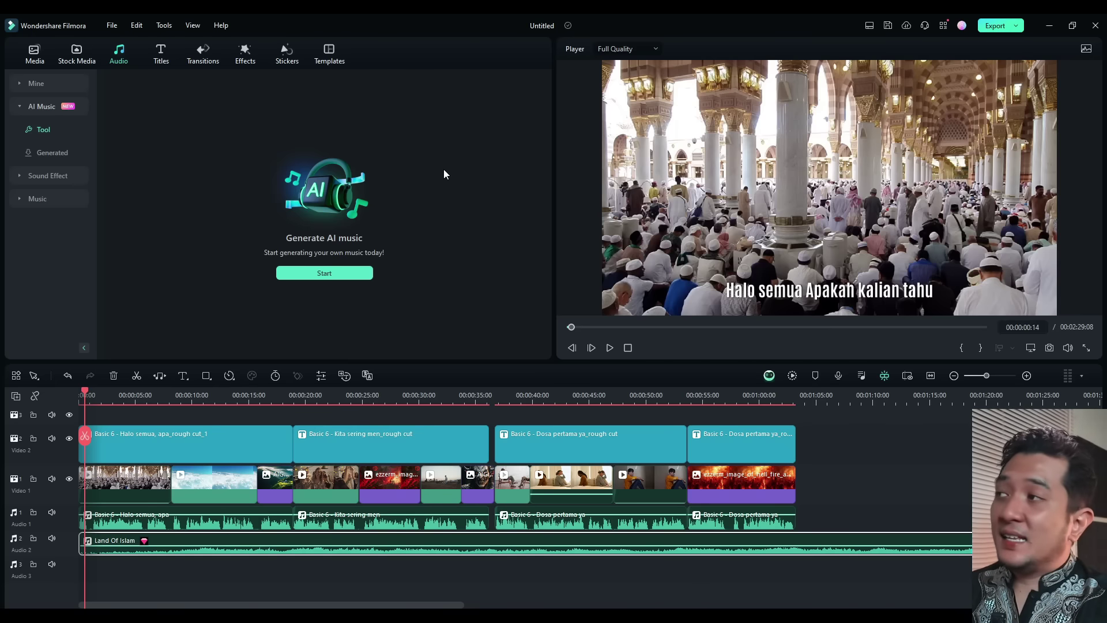
left_click(324, 277)
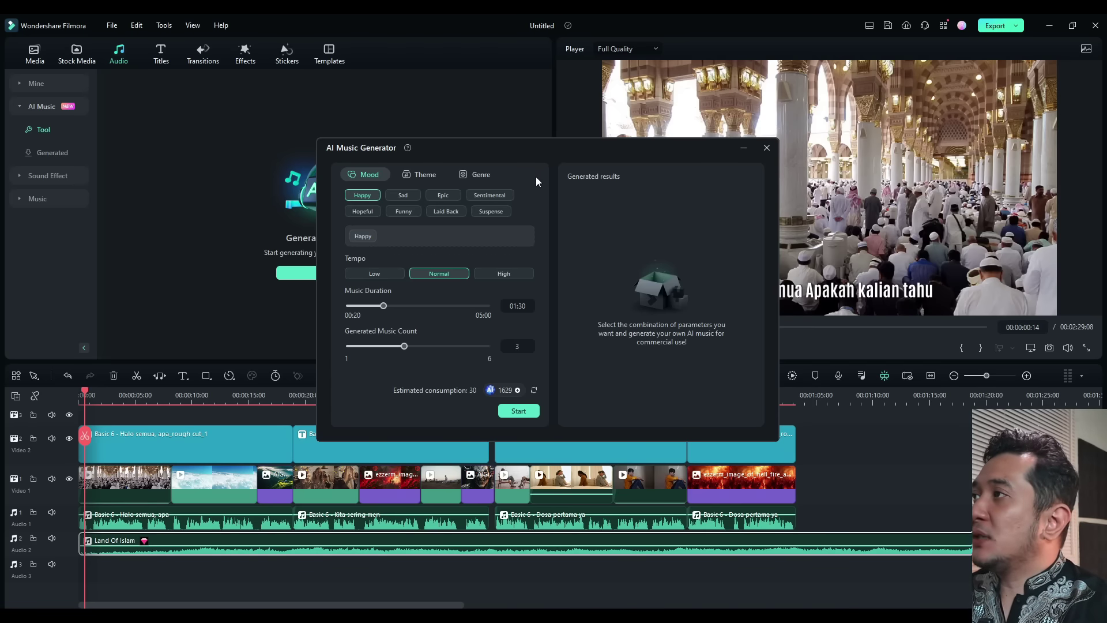
left_click(493, 195)
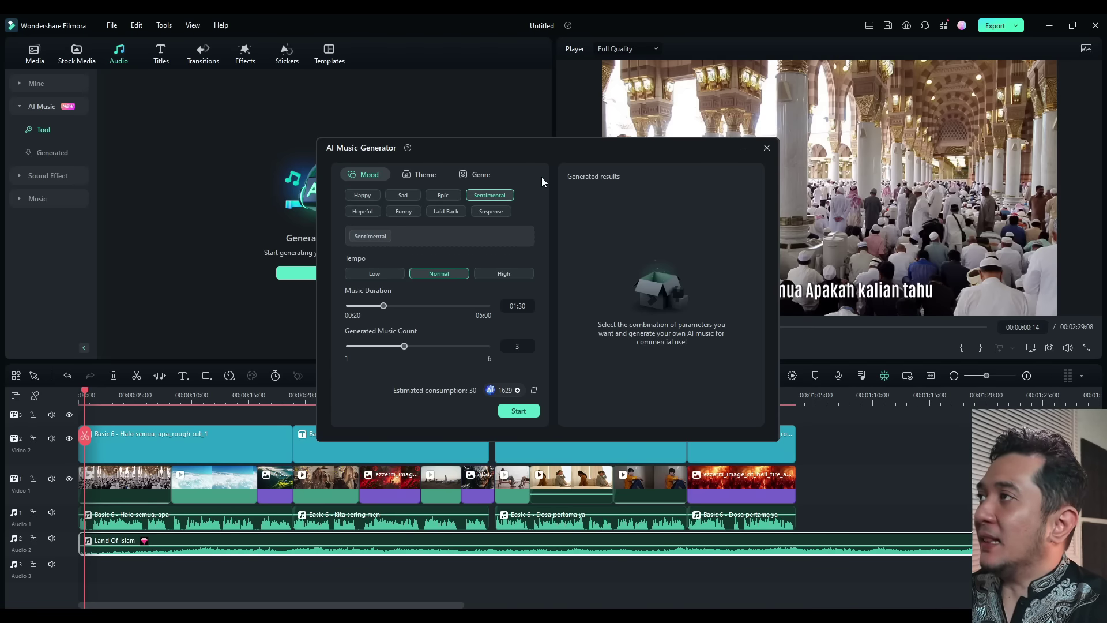
left_click(422, 176)
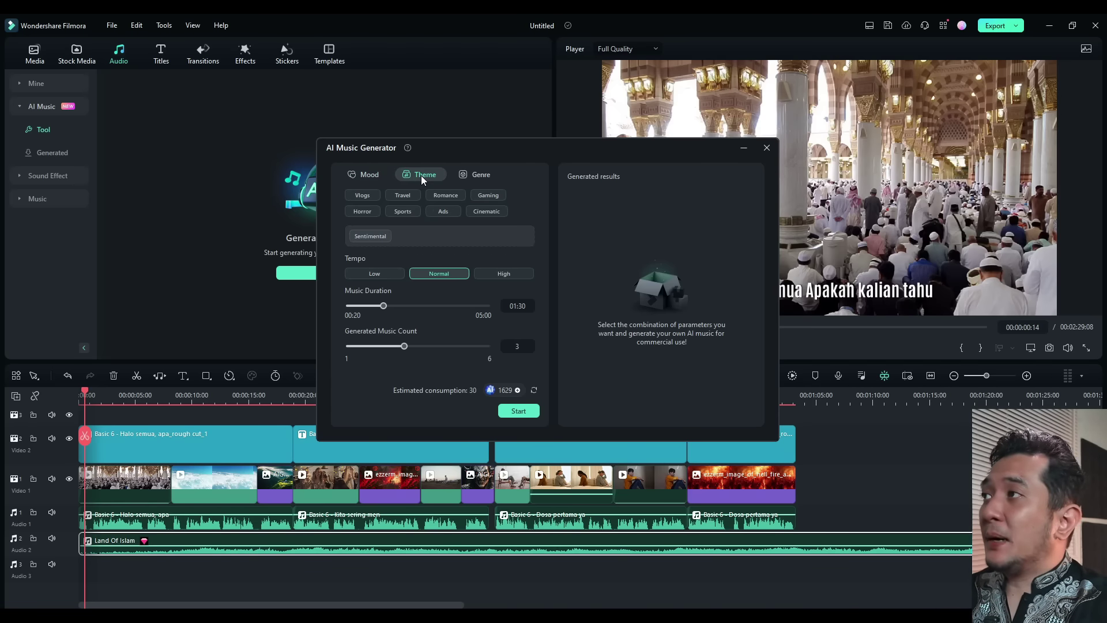
left_click(484, 211)
left_click(483, 175)
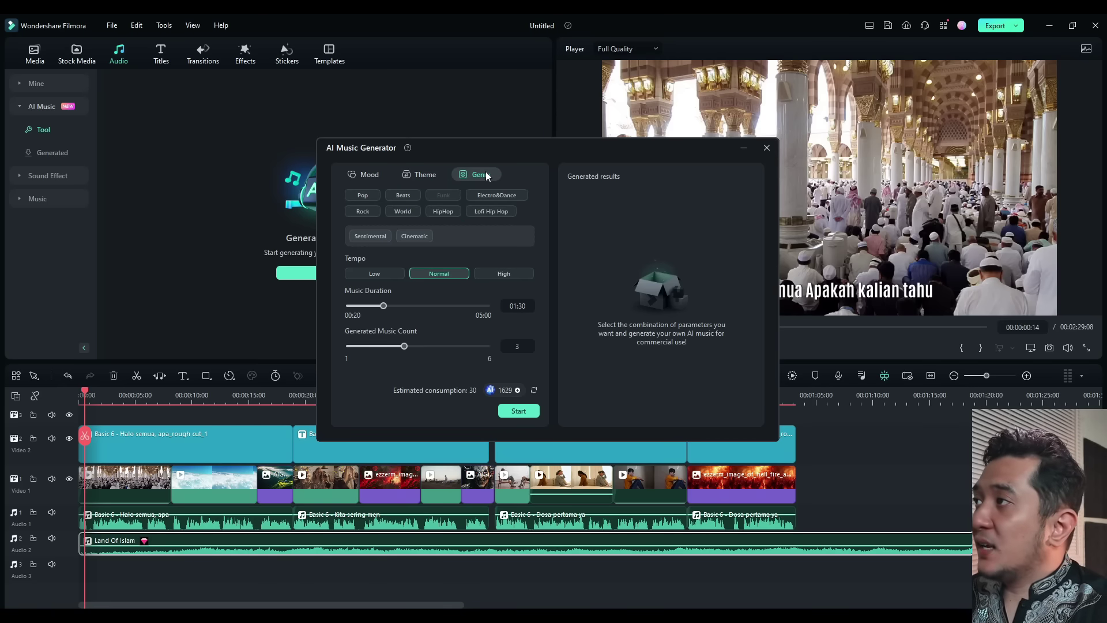
left_click(406, 212)
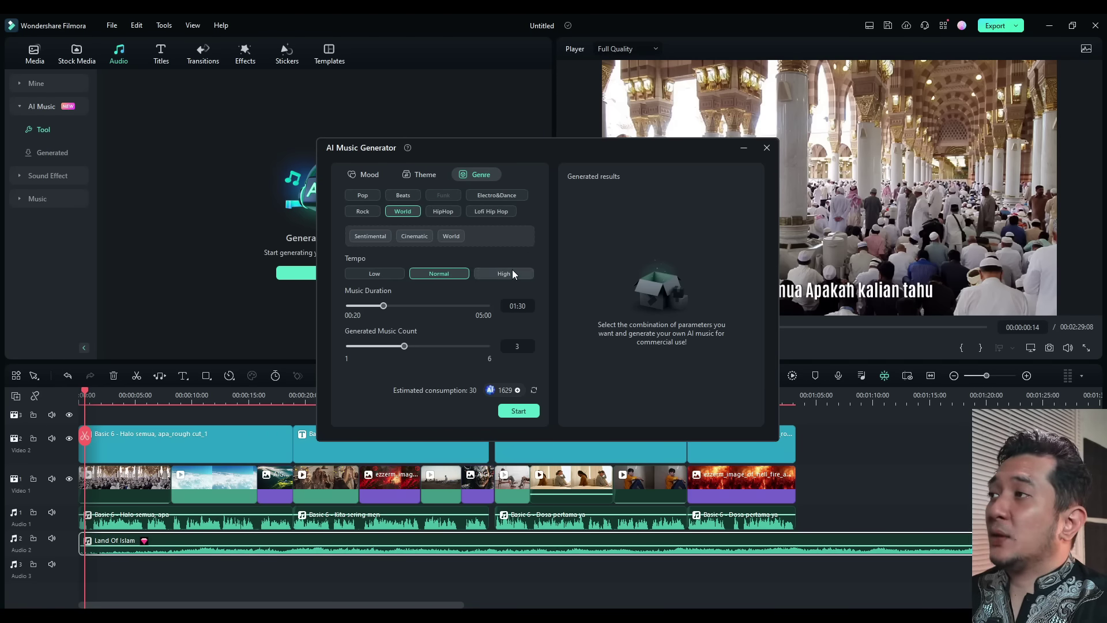
Set the music duration to 02:38, generate three AI tracks and preview the results
left_click_drag(383, 305, 404, 317)
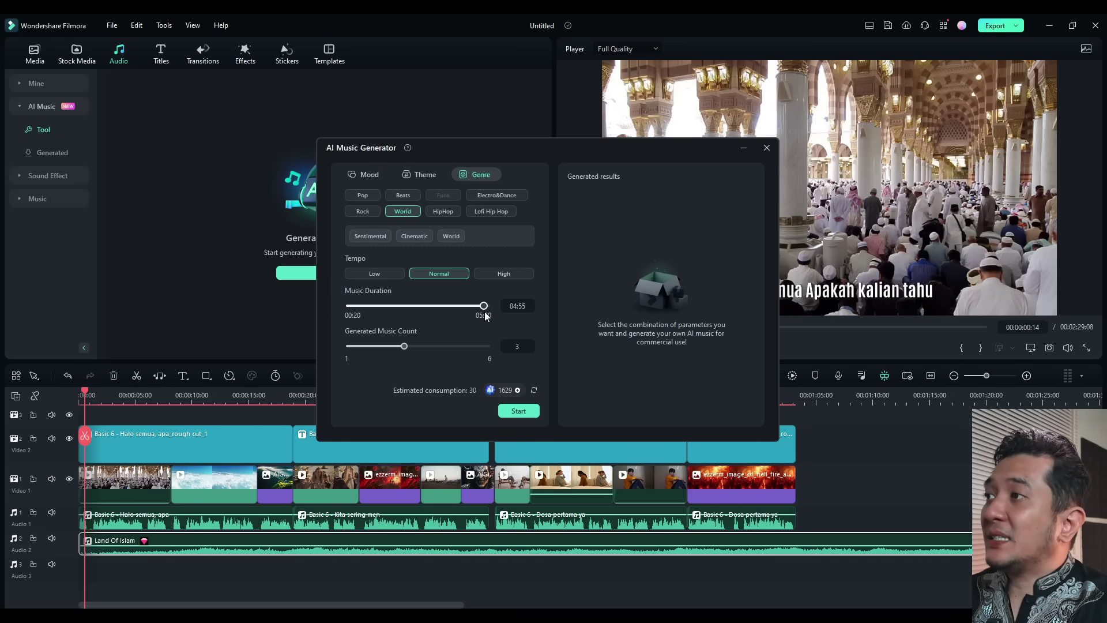
left_click_drag(499, 316, 429, 317)
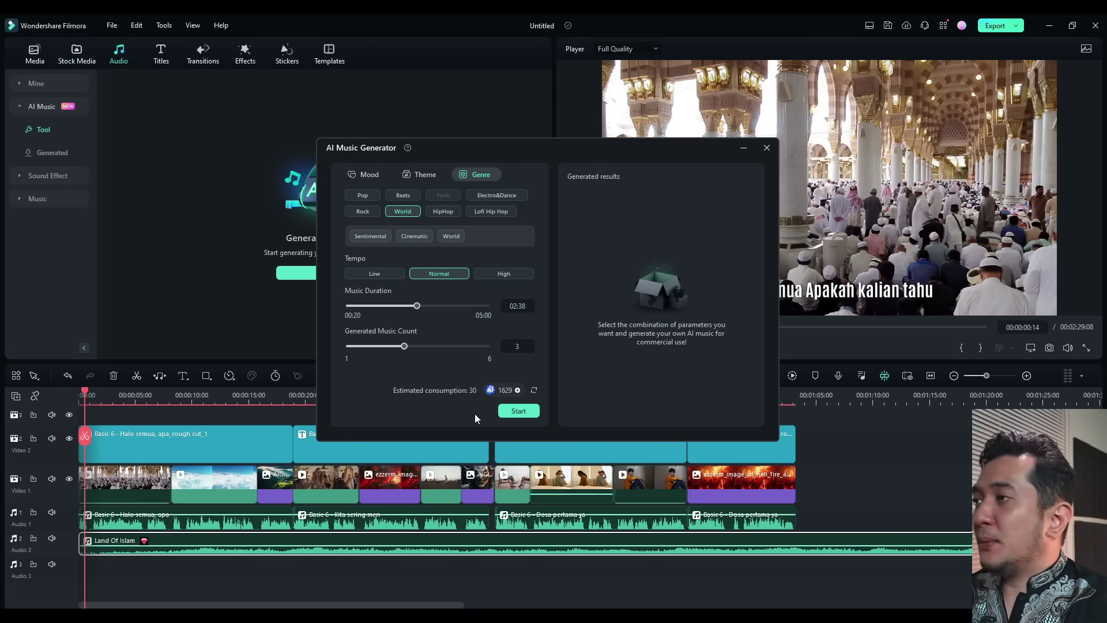
left_click(517, 411)
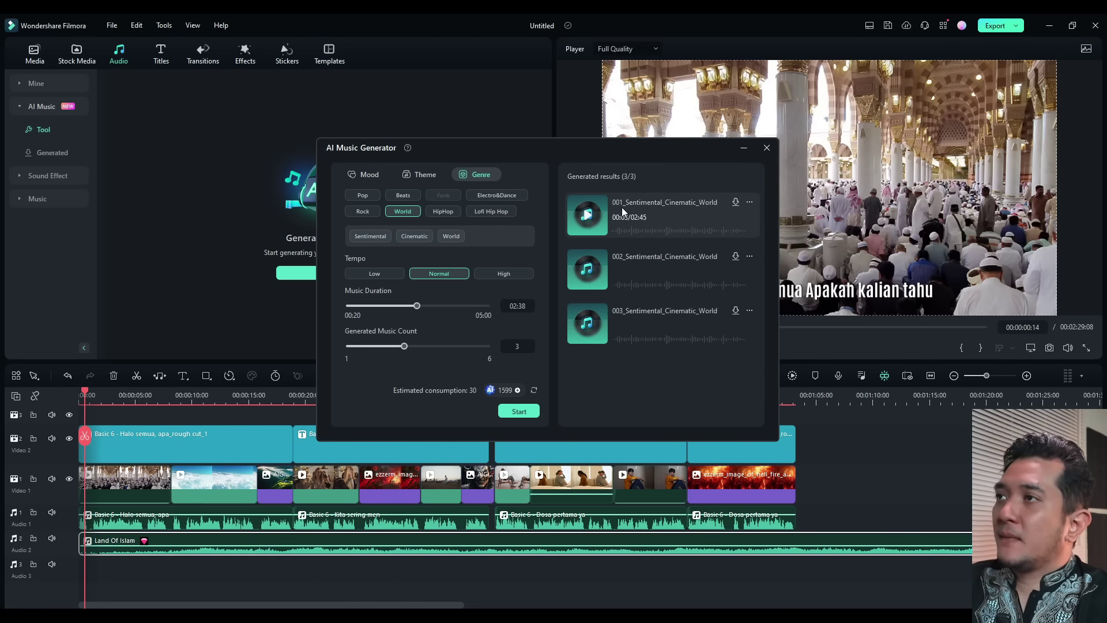
left_click(588, 272)
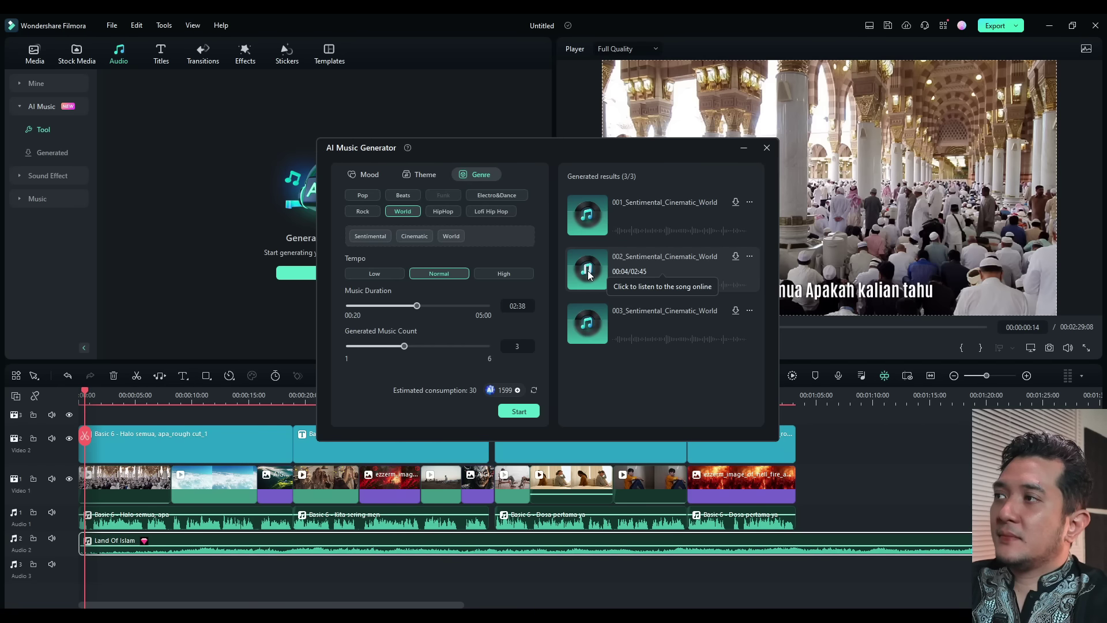
left_click(594, 328)
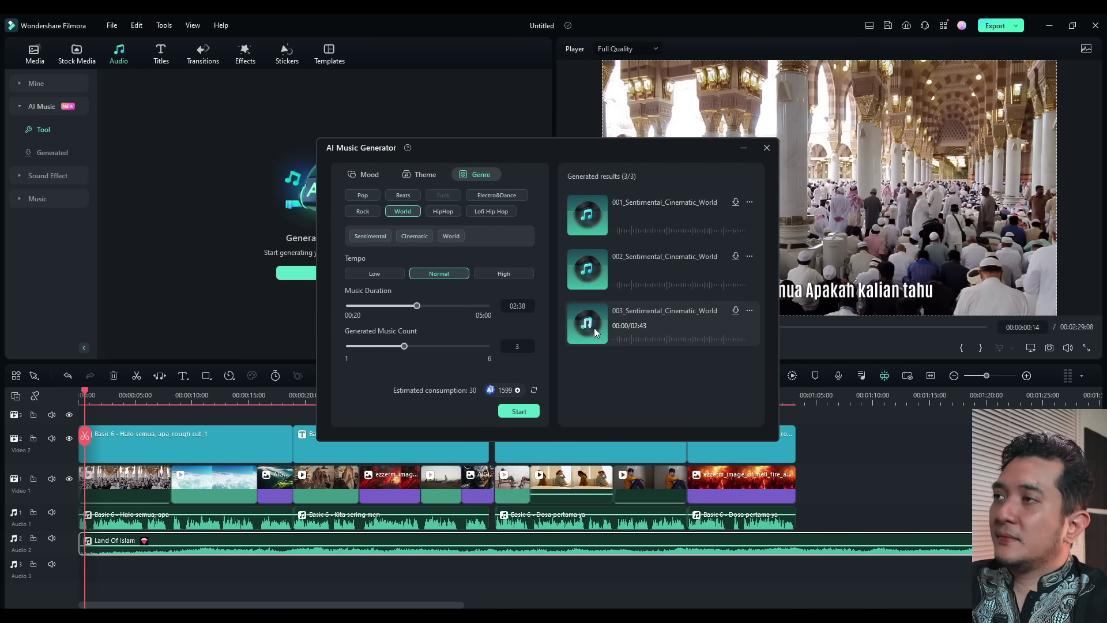